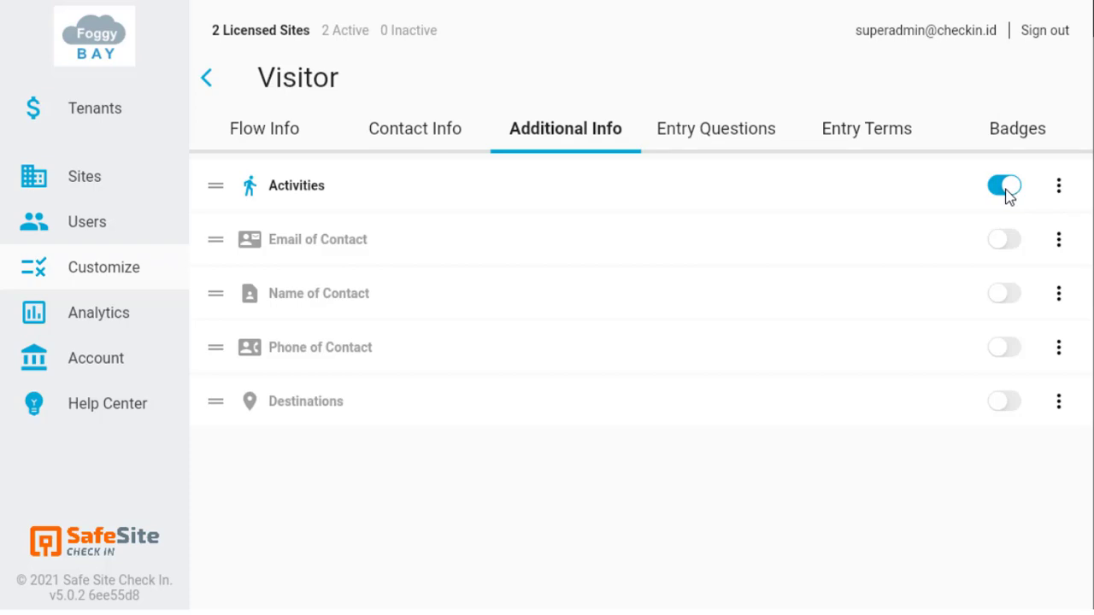
Step: Start a new entry question for the Visitor flow with expected response Yes and status Active
{"action": "left_click", "coordinate": [722, 135]}
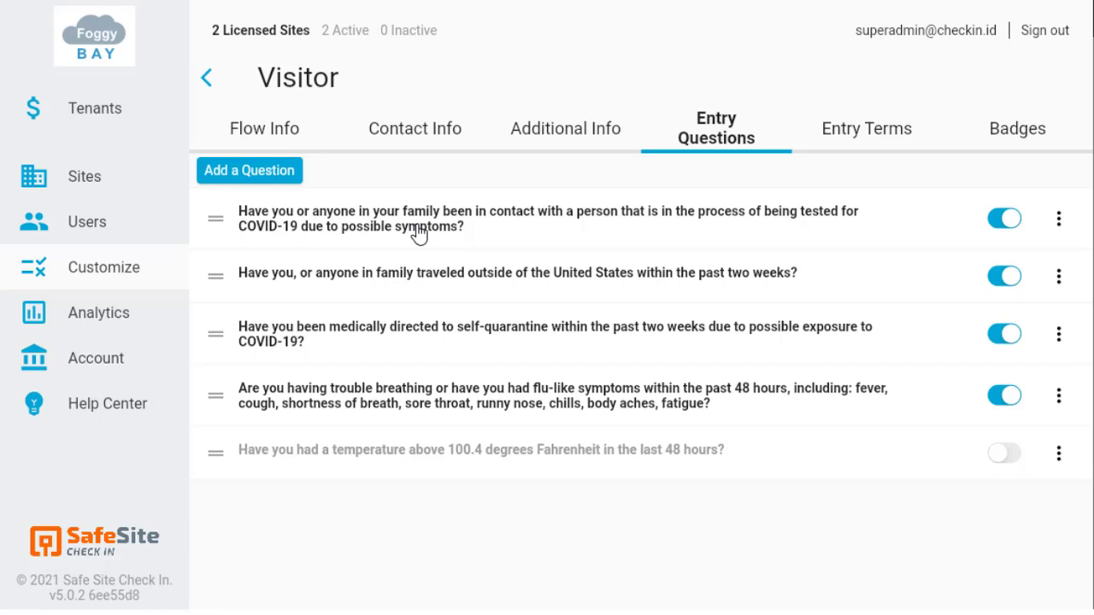
{"action": "left_click", "coordinate": [250, 174]}
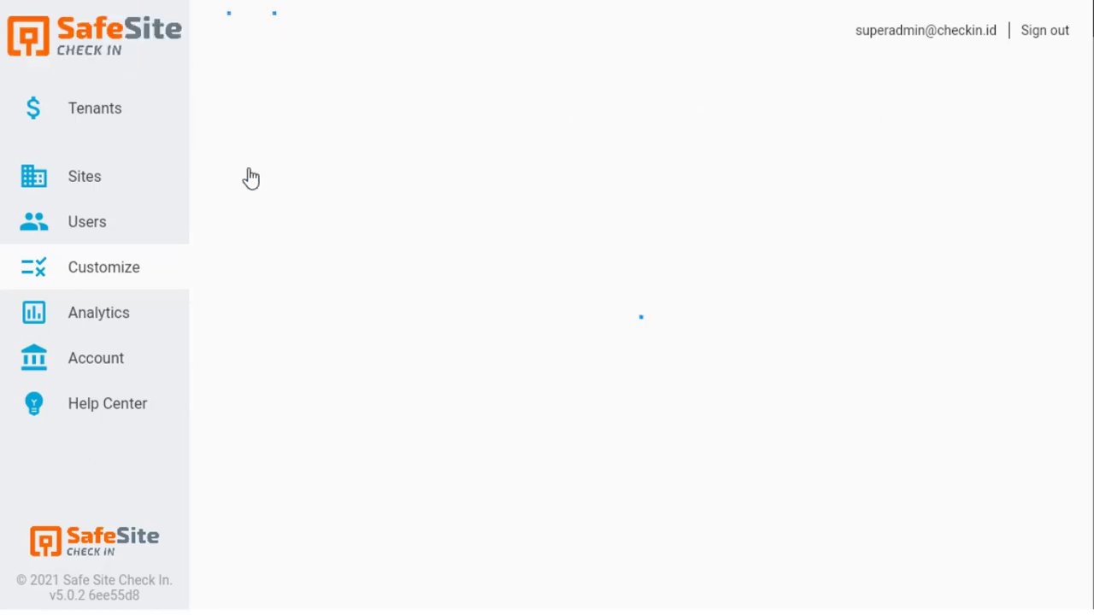
{"action": "left_click", "coordinate": [291, 196]}
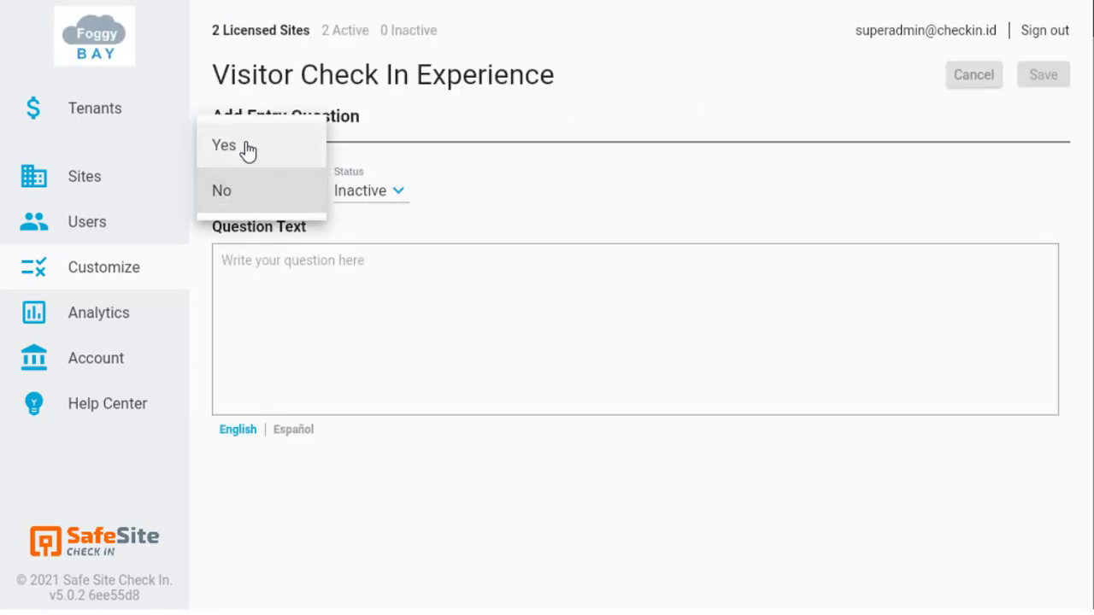
{"action": "left_click", "coordinate": [245, 152]}
{"action": "left_click", "coordinate": [347, 192]}
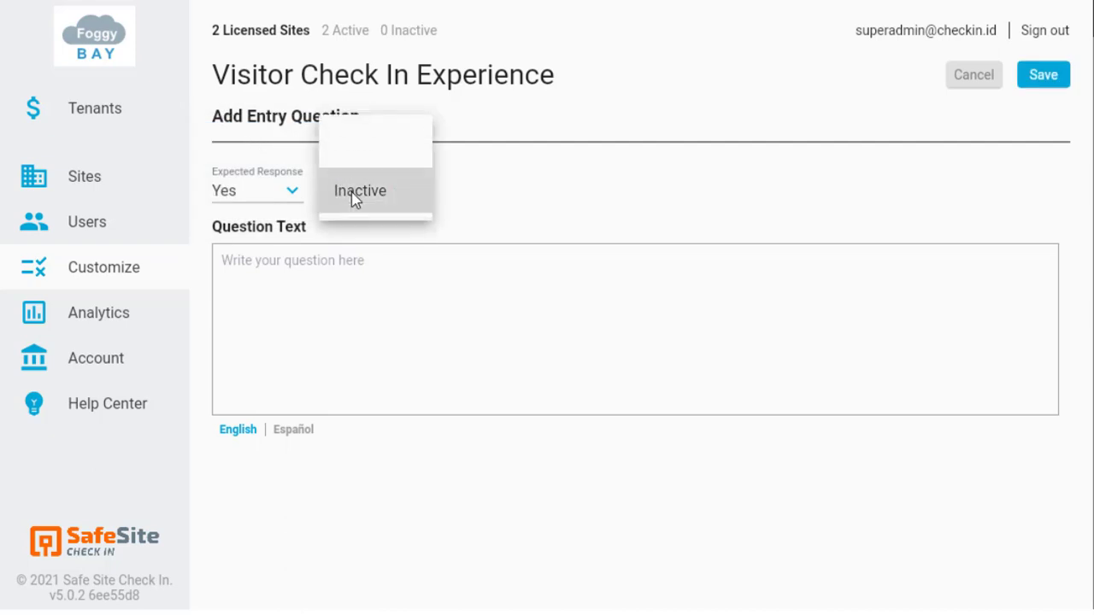
{"action": "left_click", "coordinate": [351, 147]}
Step: Enter the question text "Are you feleling well today?" in English and "¿Te sientes bien hoy?" in Spanish
{"action": "left_click", "coordinate": [326, 261]}
{"action": "type", "text": "Are you fel"}
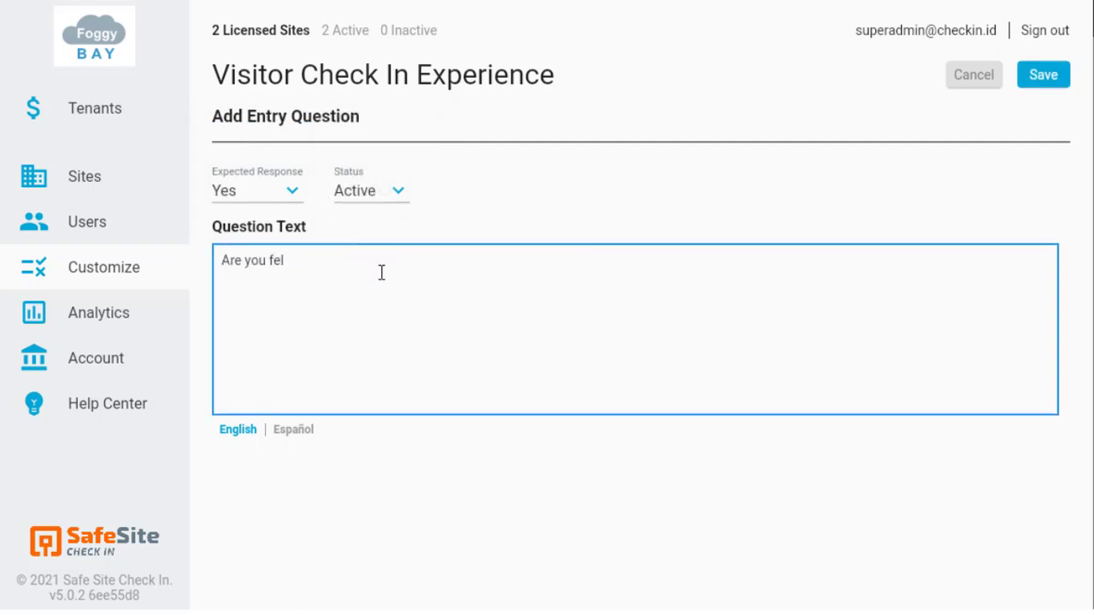
{"action": "type", "text": "eling well today?"}
{"action": "key", "text": "ctrl+a"}
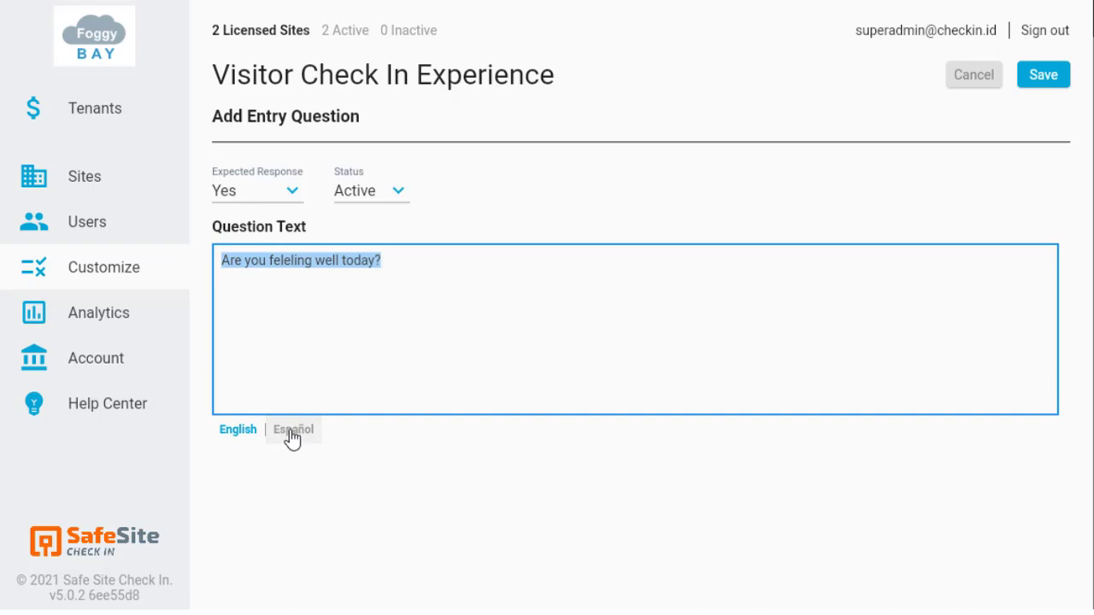
{"action": "left_click", "coordinate": [293, 429]}
{"action": "left_click", "coordinate": [288, 385]}
{"action": "type", "text": "¿Te sientes bien hoy?"}
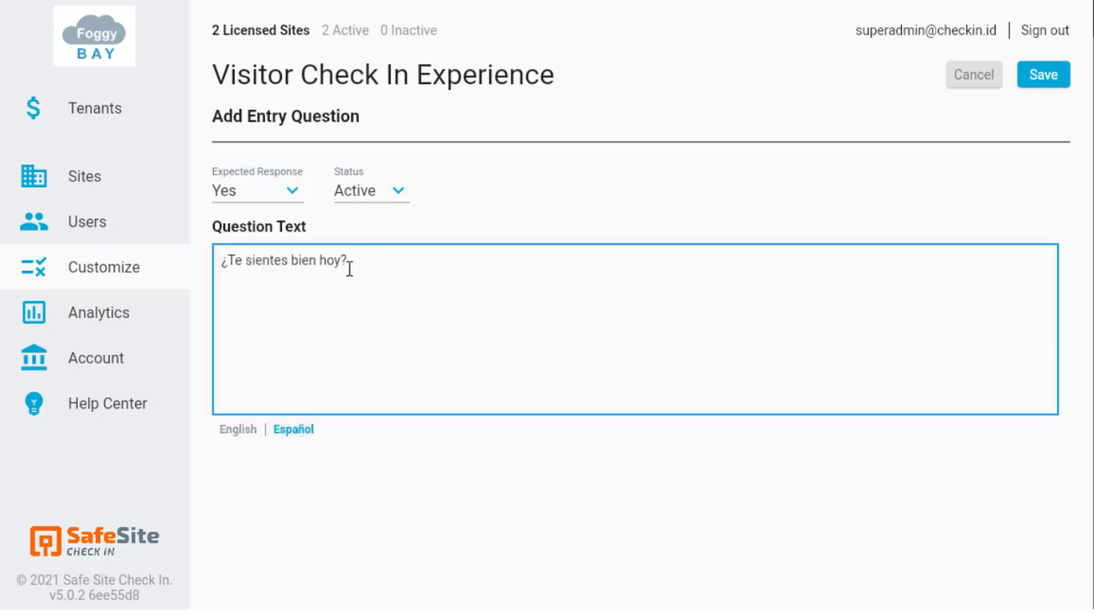
Step: Save the new question and deactivate the entry question about travel outside the United States
{"action": "left_click", "coordinate": [236, 431]}
{"action": "left_click", "coordinate": [1028, 78]}
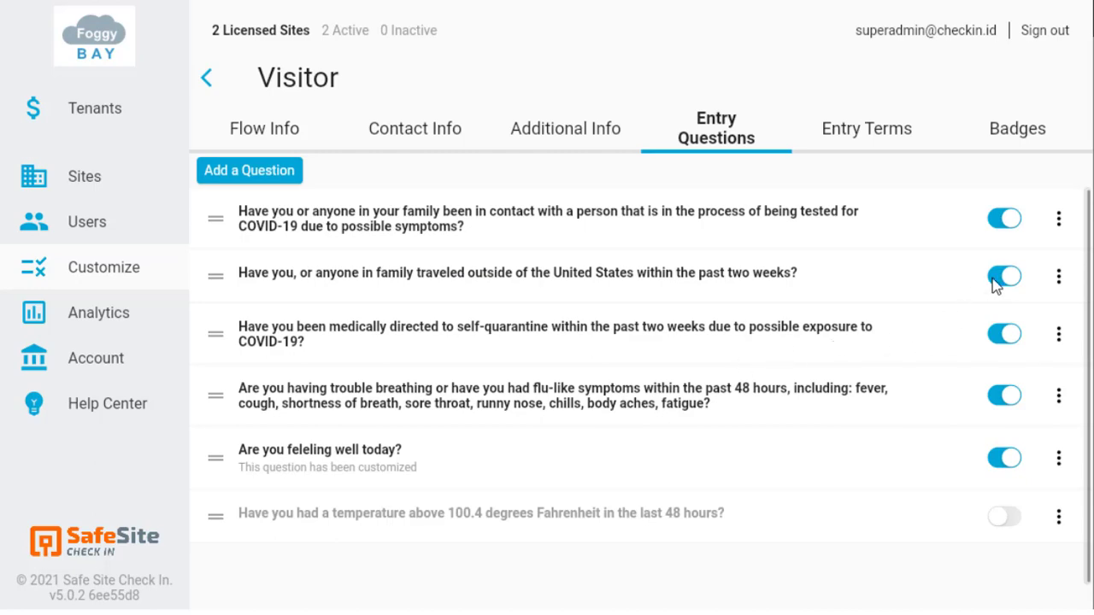
{"action": "left_click", "coordinate": [994, 280]}
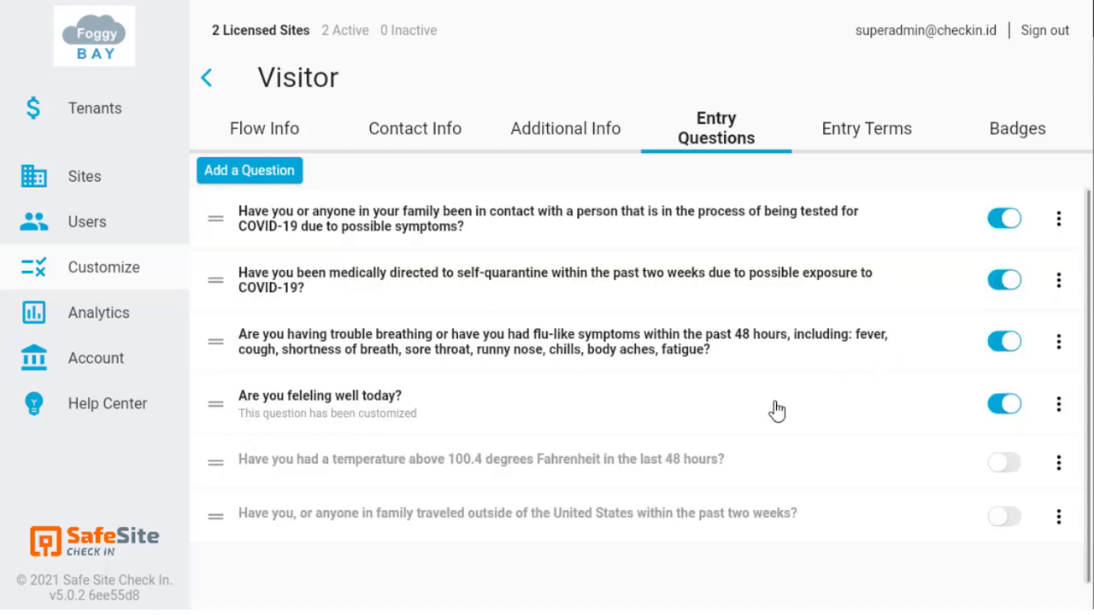
Step: Start a new entry term with status Active and attach Foggy Bay Covid Policy.pdf as a file visitors must view
{"action": "left_click", "coordinate": [859, 135]}
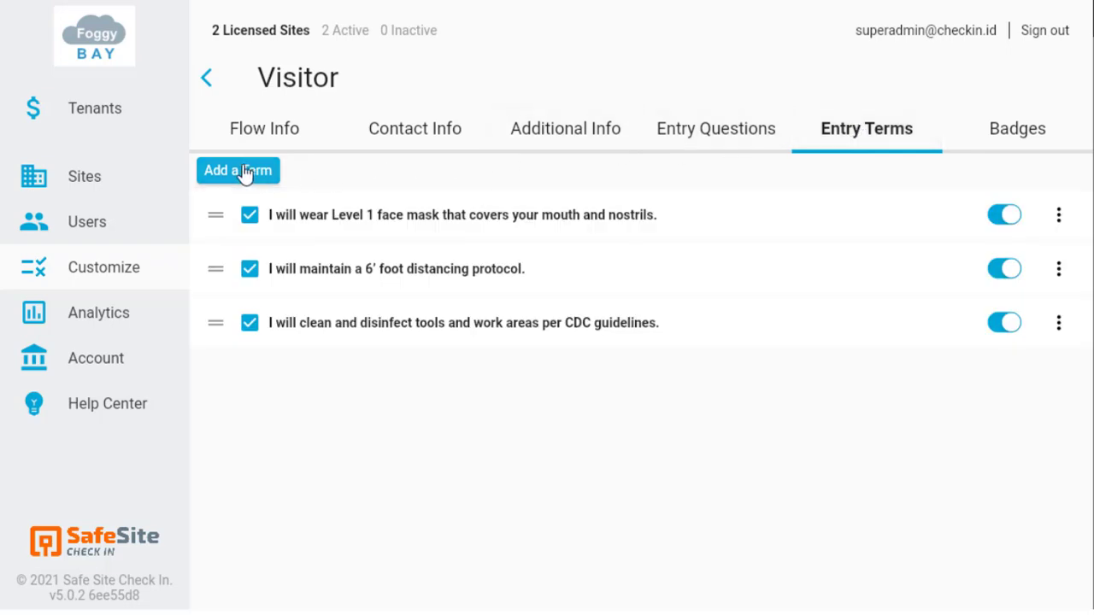
{"action": "left_click", "coordinate": [244, 172]}
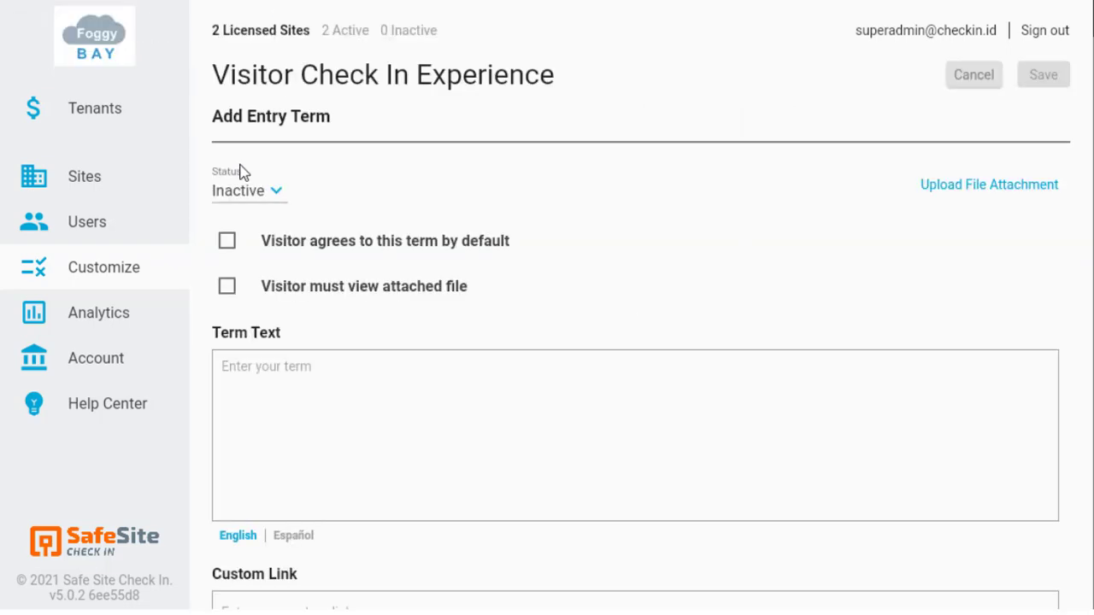
{"action": "left_click", "coordinate": [248, 197]}
{"action": "left_click", "coordinate": [275, 153]}
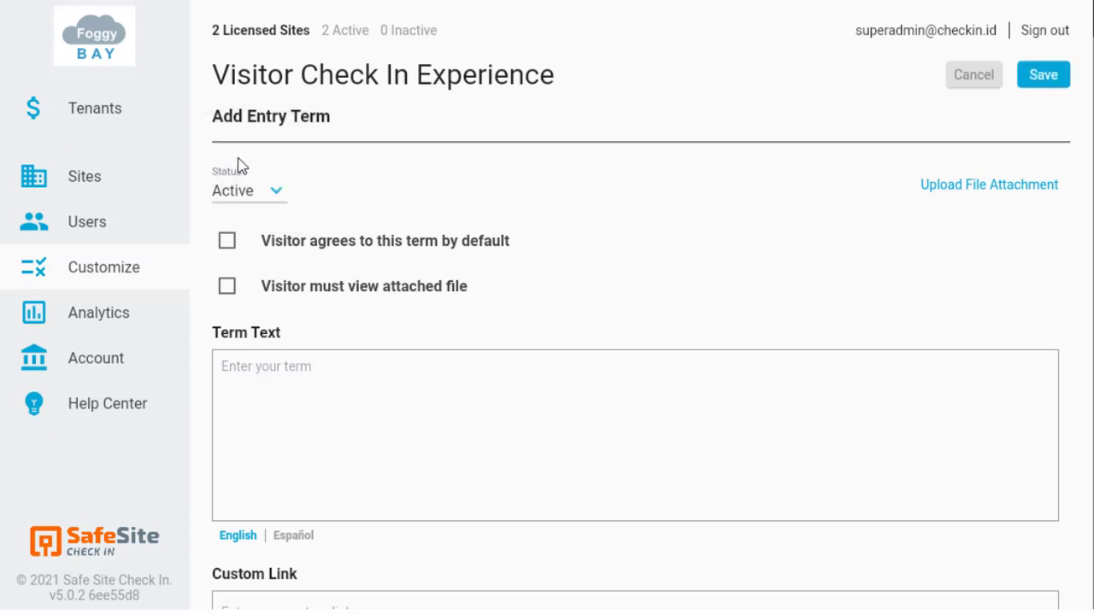
{"action": "left_click", "coordinate": [959, 188]}
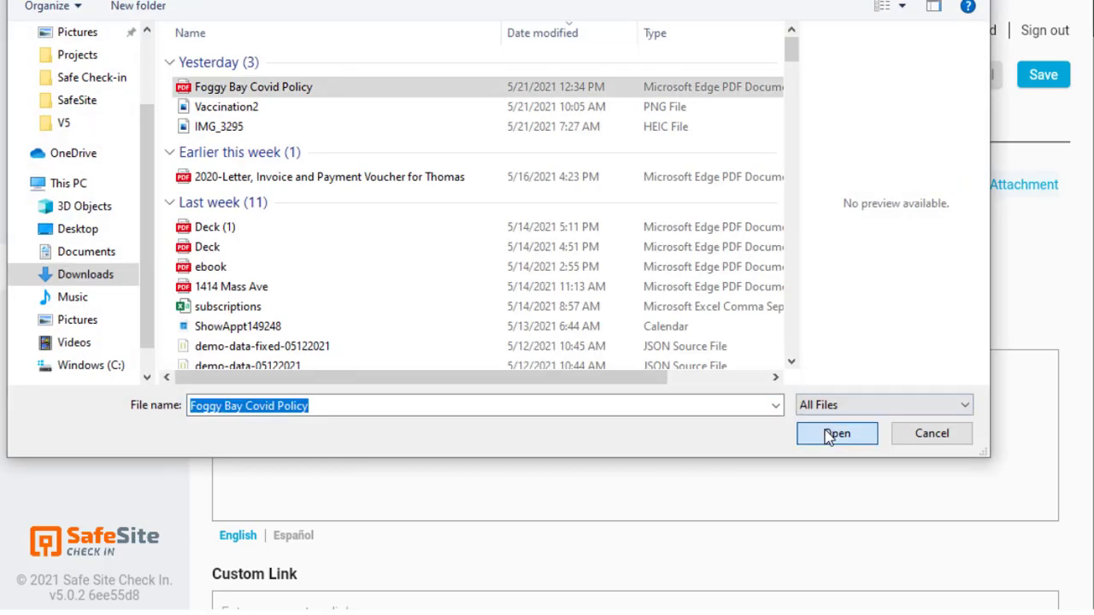
{"action": "left_click", "coordinate": [810, 425]}
{"action": "left_click", "coordinate": [808, 423]}
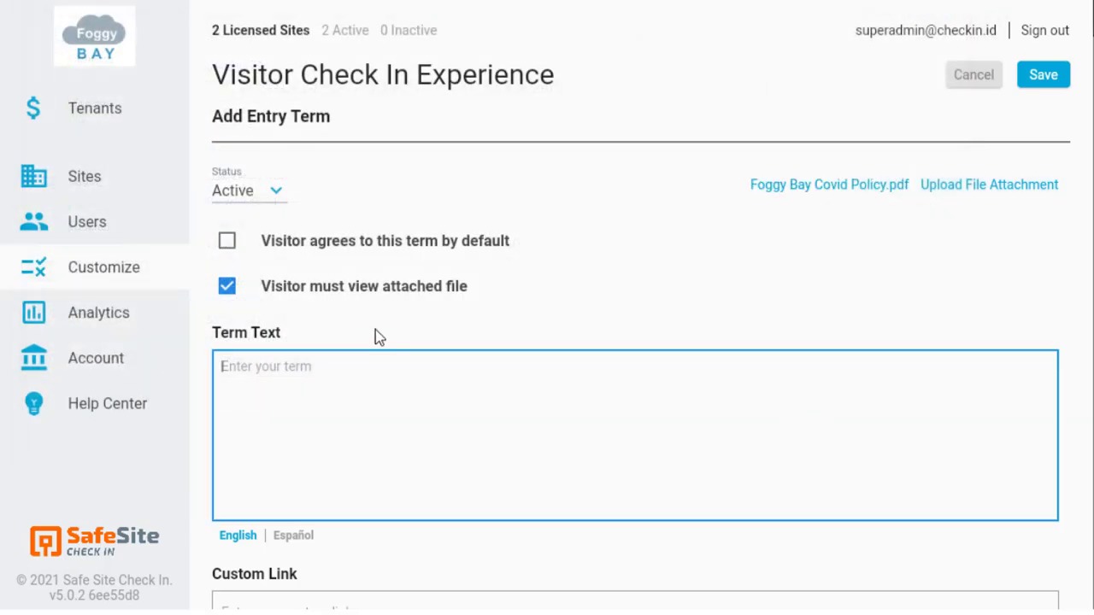
Step: Save the term with the text "I have read an agree to the attached terms." and move it to the head of the entry terms
{"action": "type", "text": "I have read an agree to the attached terms."}
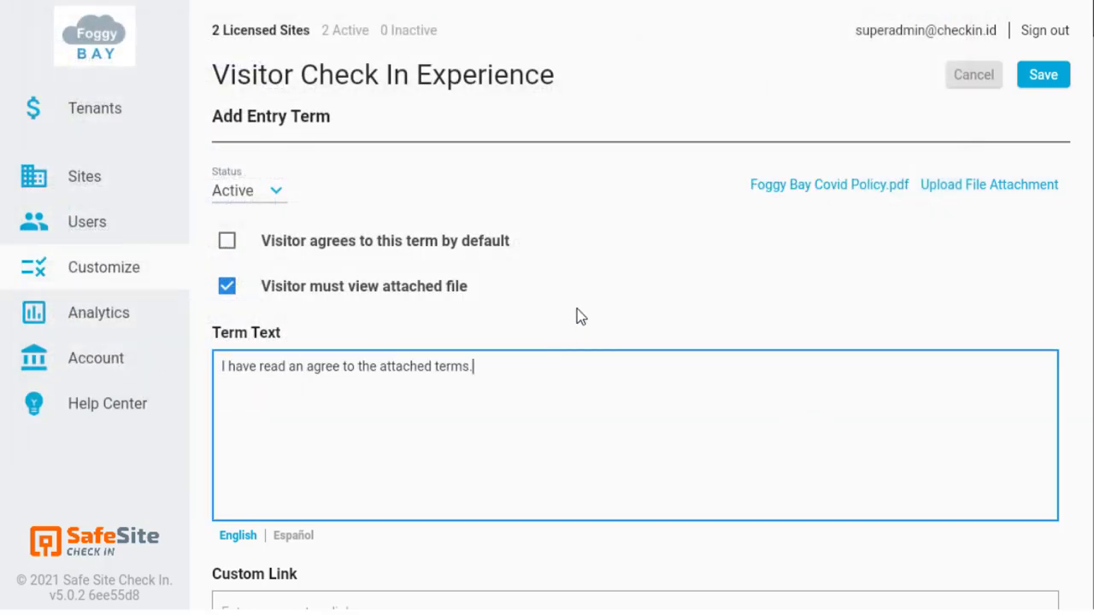
{"action": "scroll", "coordinate": [604, 353], "scroll_direction": "down", "scroll_amount": 2}
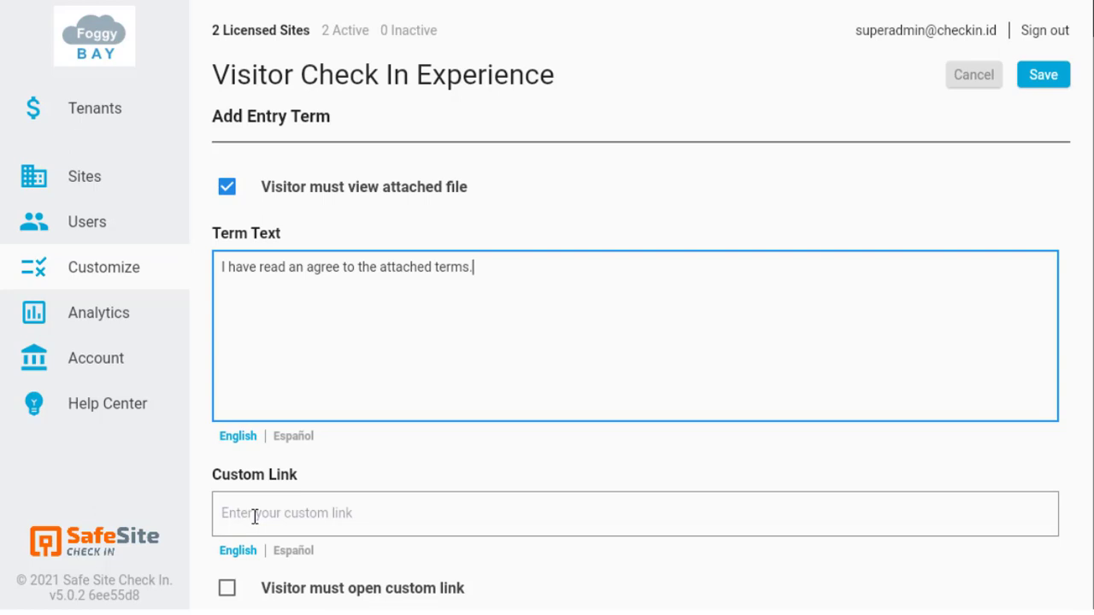
{"action": "left_click", "coordinate": [1030, 76]}
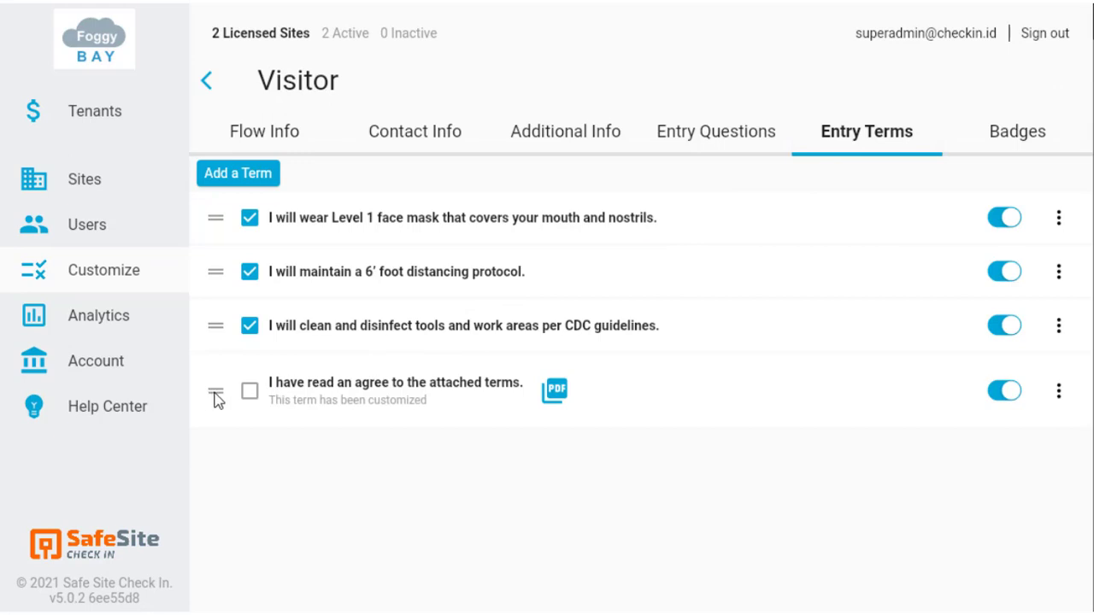
{"action": "left_click_drag", "start_coordinate": [217, 400], "coordinate": [217, 234]}
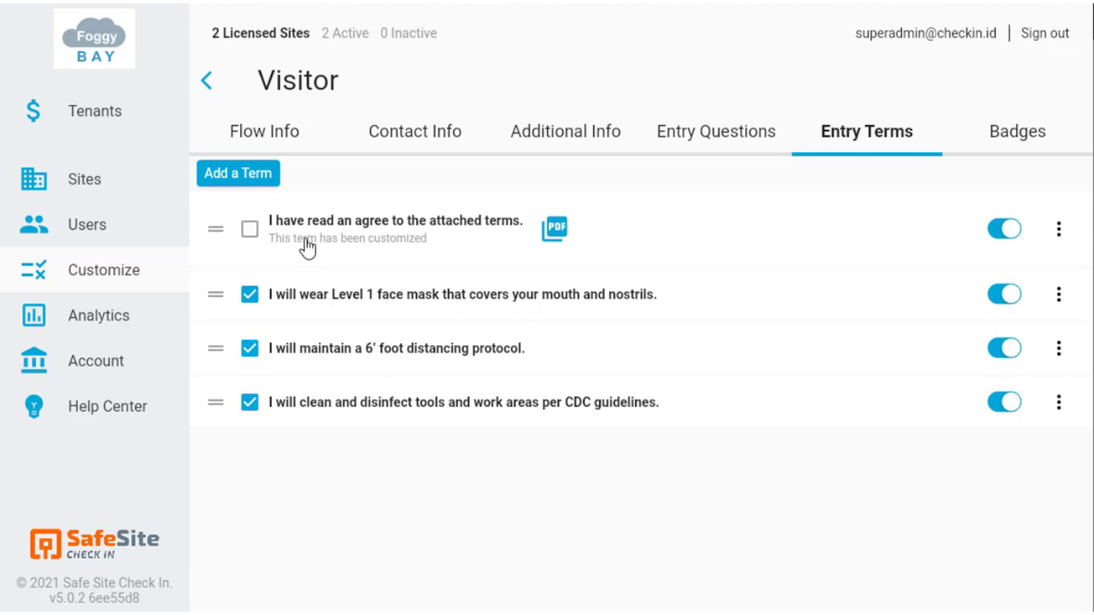
Step: Return to the visitor check-in flows, activate the editable Visitor flow and deactivate the read-only one
{"action": "left_click", "coordinate": [206, 81]}
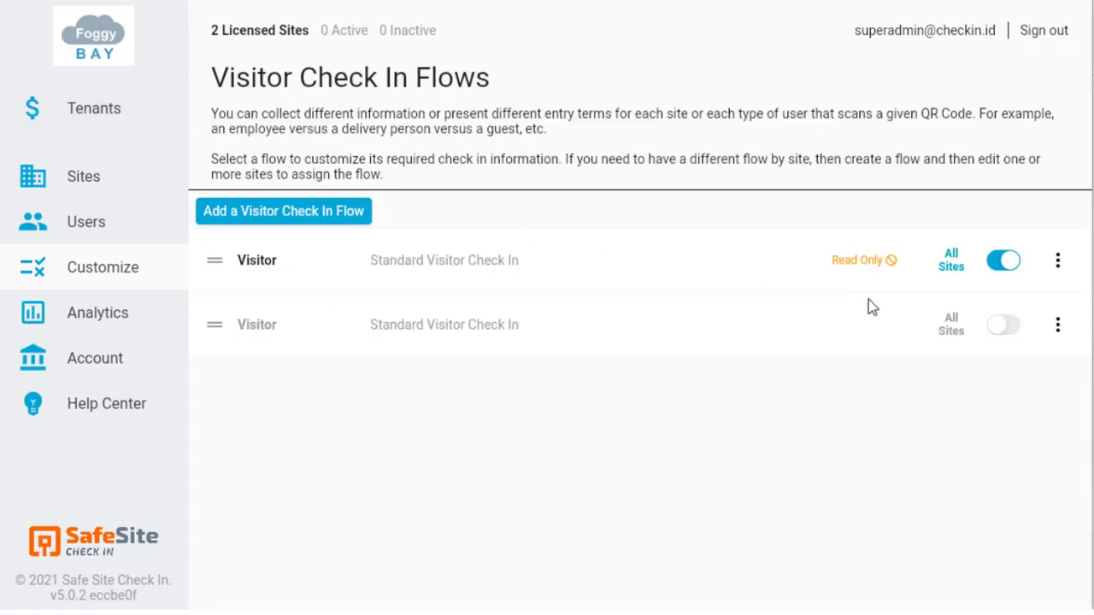
{"action": "left_click", "coordinate": [1006, 327]}
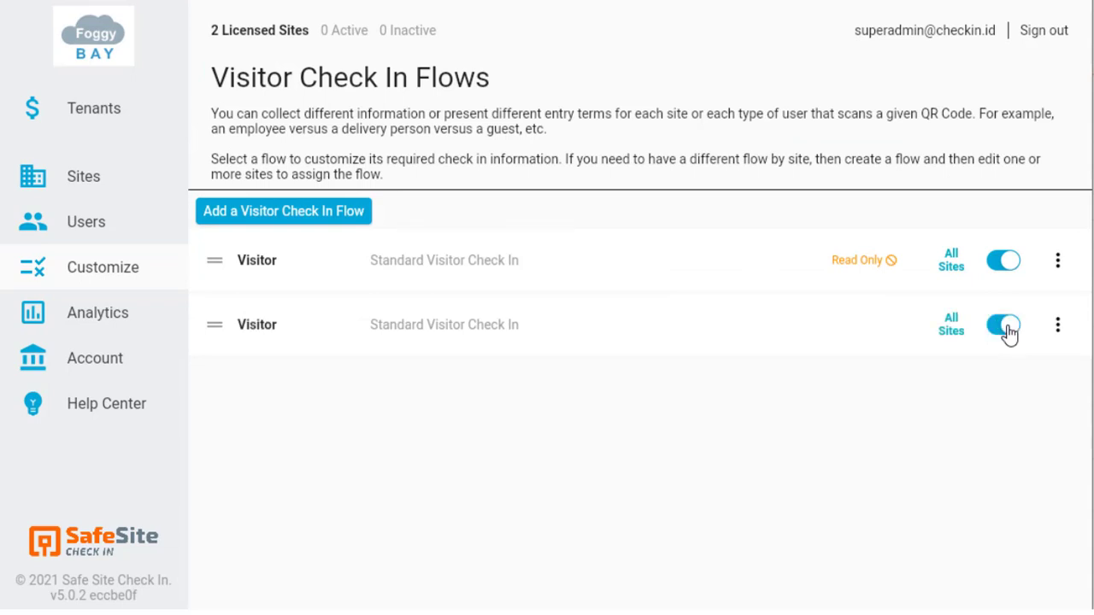
{"action": "left_click", "coordinate": [997, 263]}
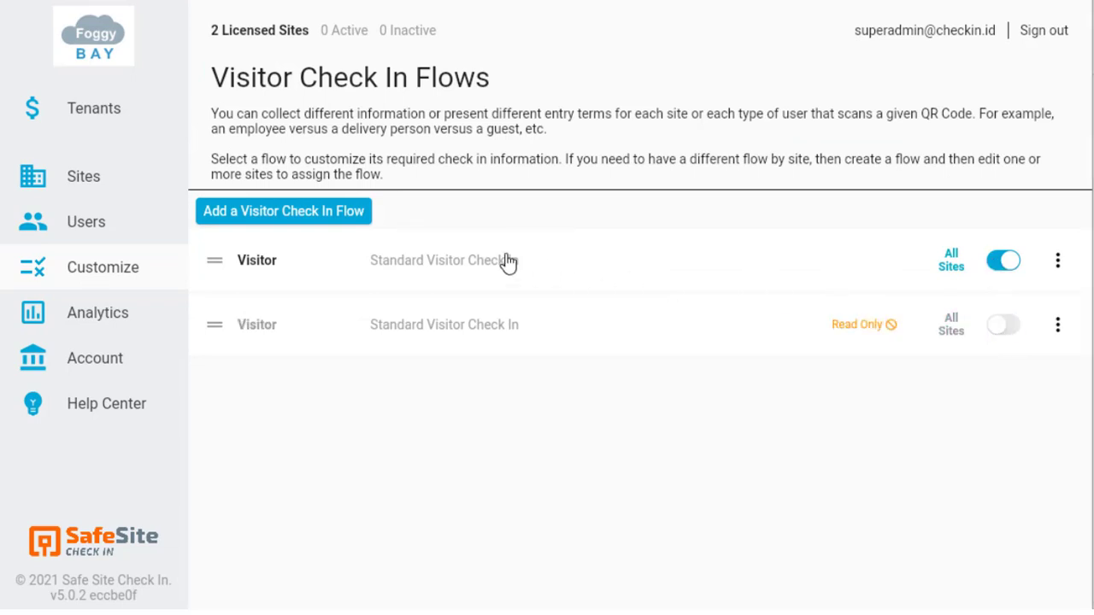
Step: Start a visitor check-in from the Alcatraz Hotel site's visitor log and accept the prefilled contact info
{"action": "left_click", "coordinate": [110, 185]}
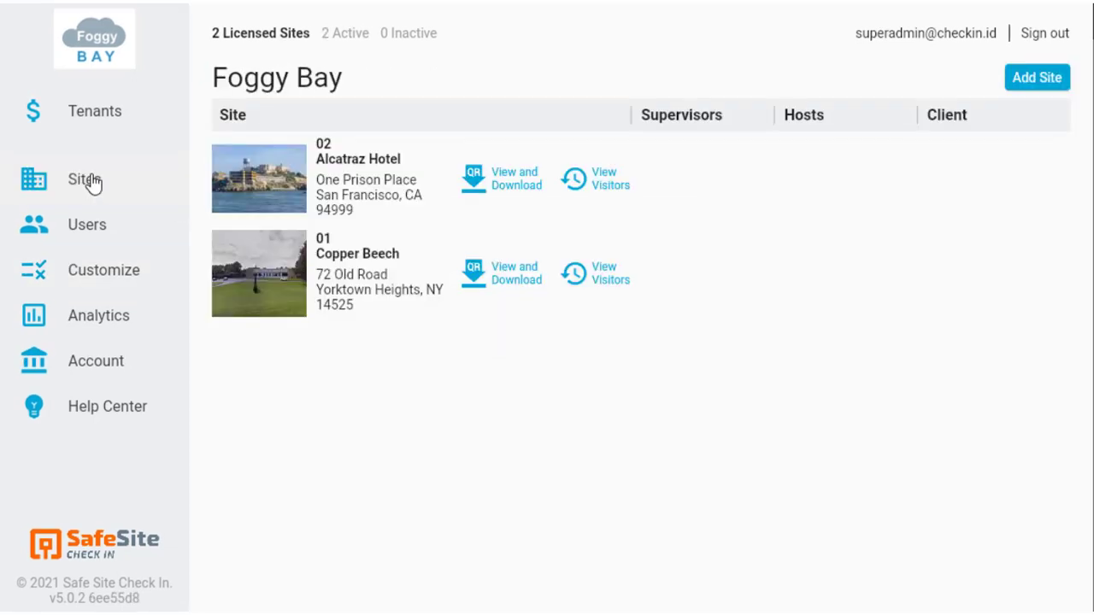
{"action": "left_click", "coordinate": [577, 181]}
{"action": "left_click", "coordinate": [957, 94]}
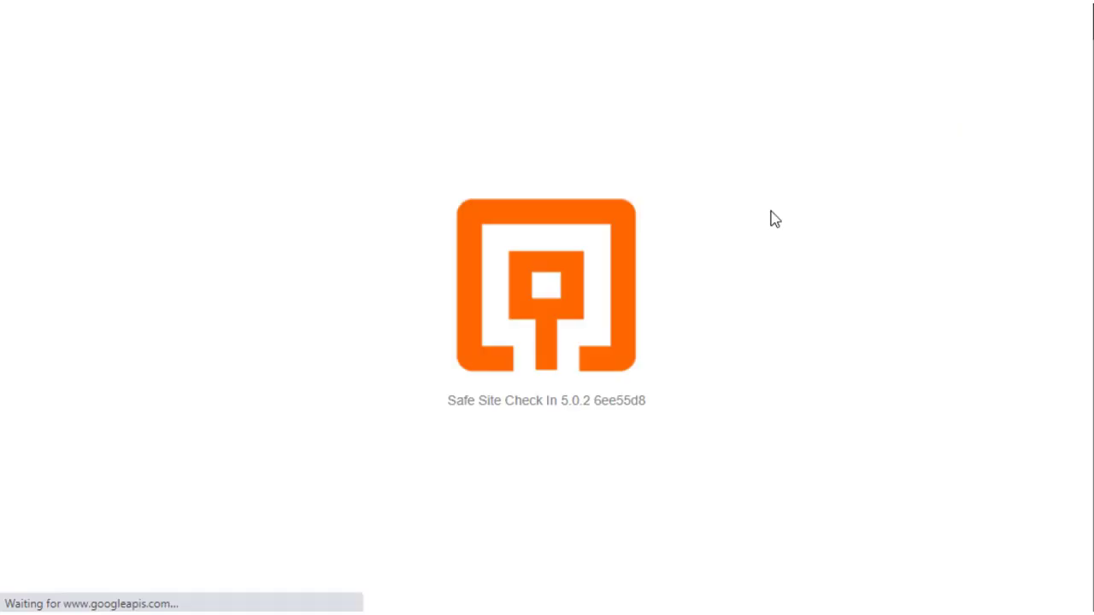
{"action": "left_click", "coordinate": [30, 218]}
{"action": "left_click", "coordinate": [332, 275]}
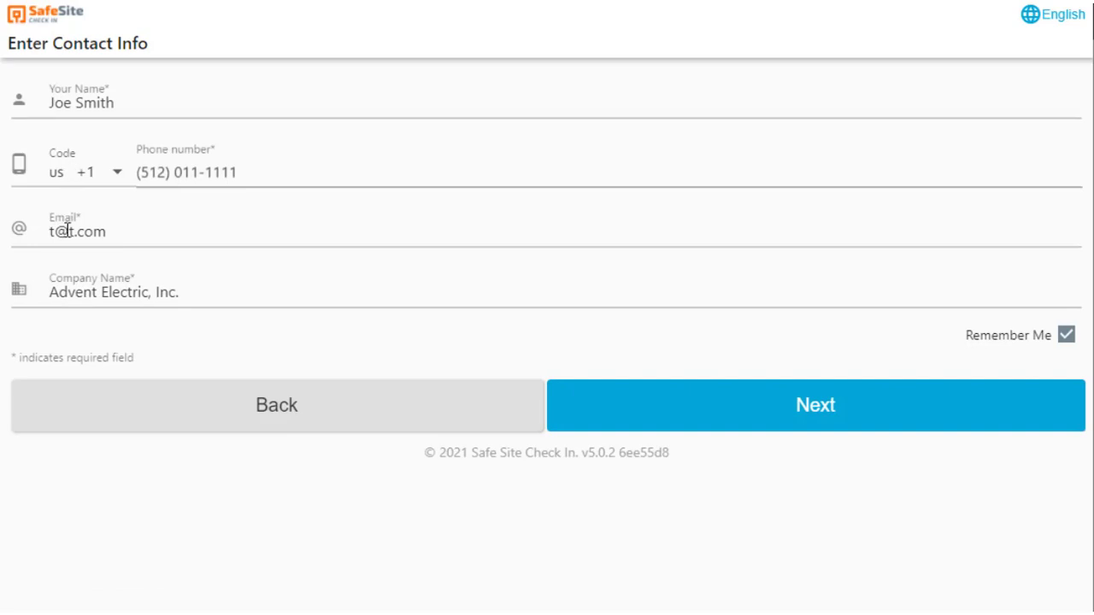
{"action": "left_click", "coordinate": [638, 413]}
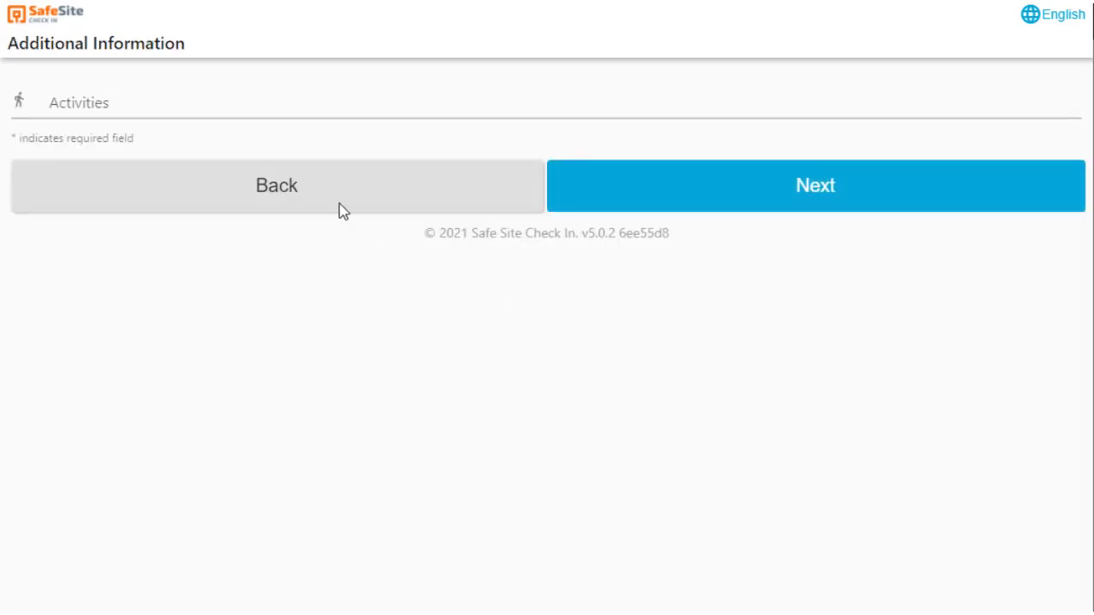
Step: Enter Inspection as the visitor's activity and continue to the entry questions
{"action": "left_click", "coordinate": [228, 85]}
{"action": "type", "text": "Inspection"}
{"action": "left_click", "coordinate": [594, 196]}
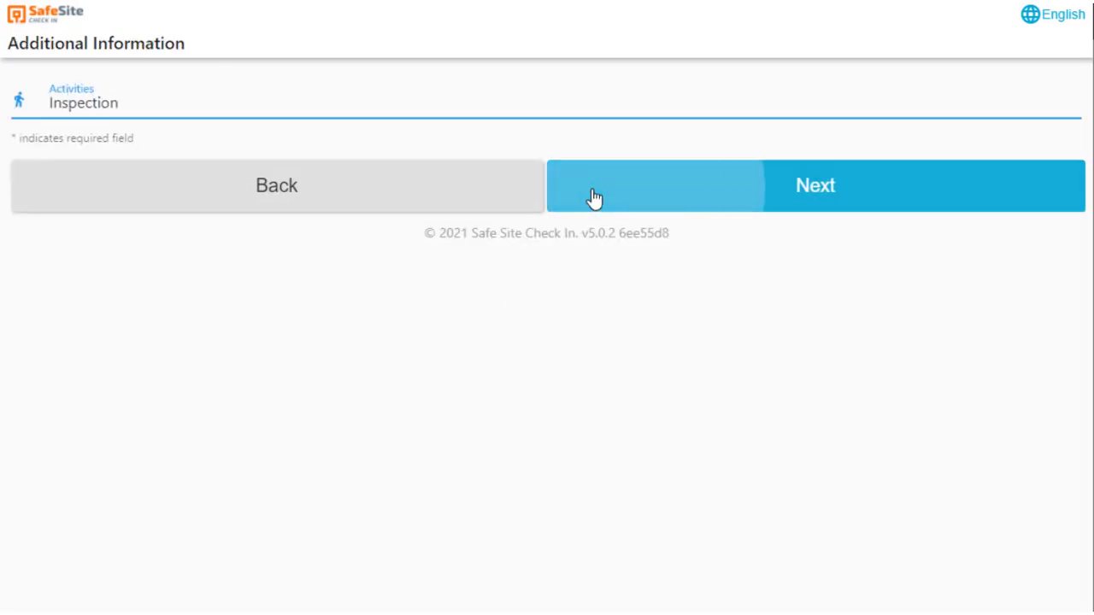
Step: Answer No to the COVID-19 entry questions and Yes to the question about feeling well today
{"action": "left_click", "coordinate": [619, 183]}
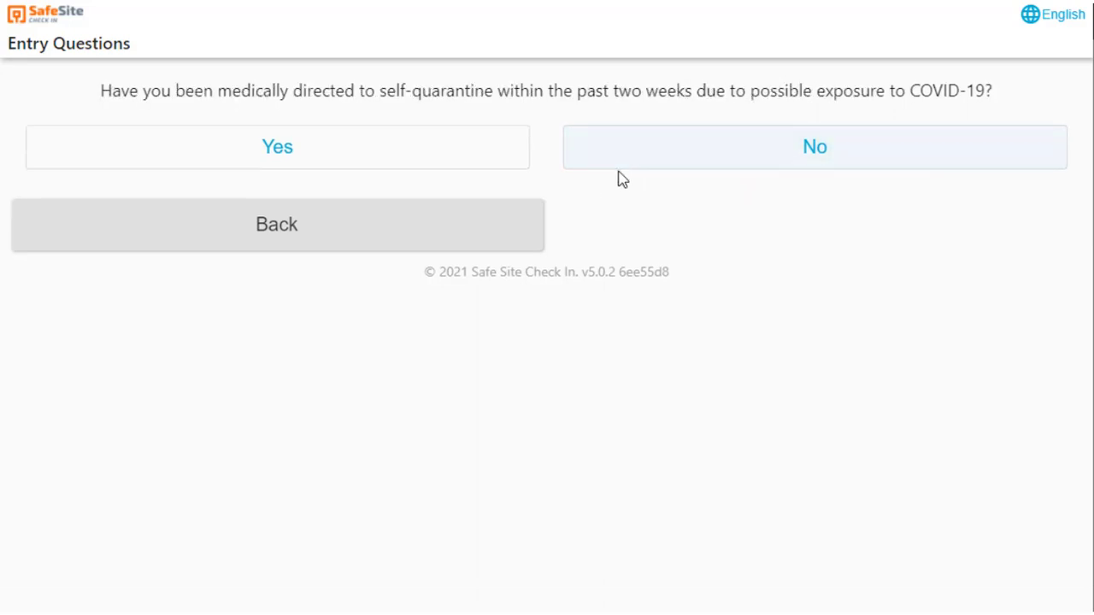
{"action": "left_click", "coordinate": [619, 164]}
{"action": "left_click", "coordinate": [618, 166]}
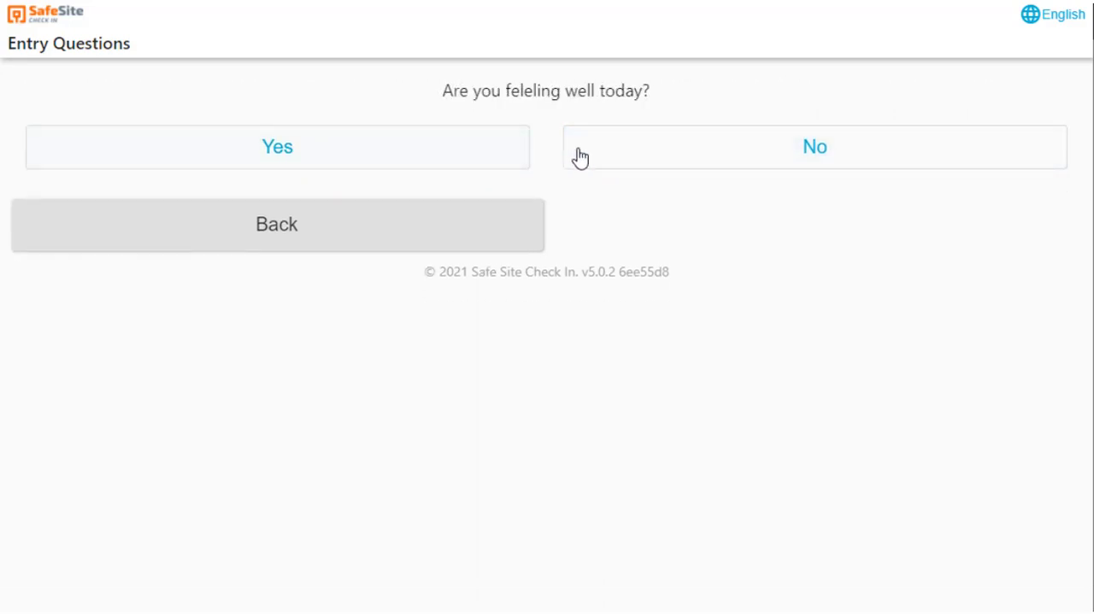
{"action": "left_click", "coordinate": [606, 159]}
{"action": "left_click", "coordinate": [378, 157]}
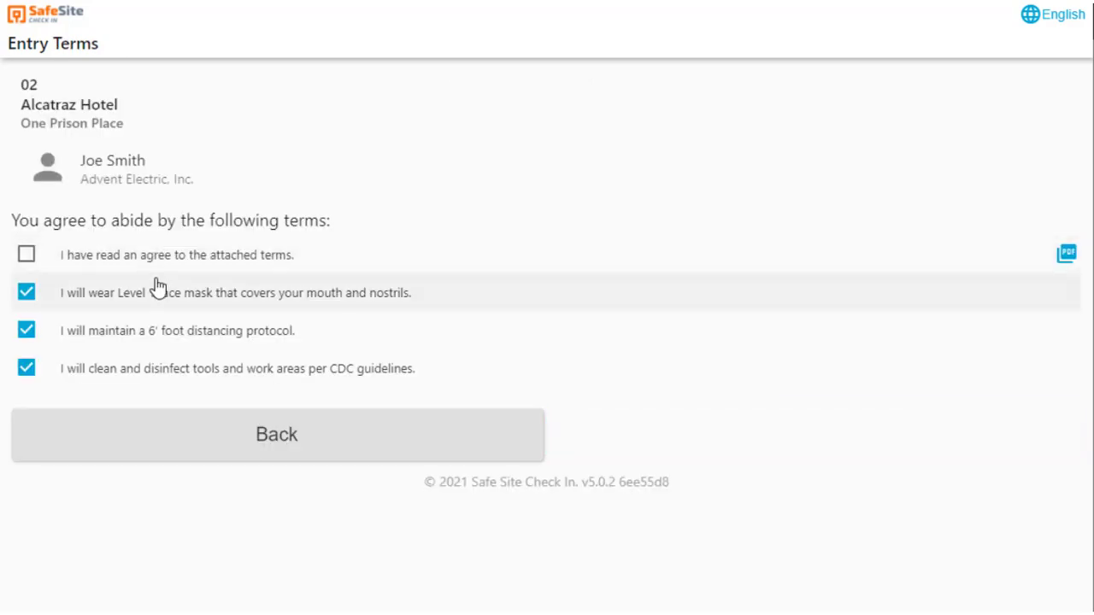
Step: View the policy PDF attached to the first entry term, close it, and agree to that term
{"action": "left_click", "coordinate": [1065, 254]}
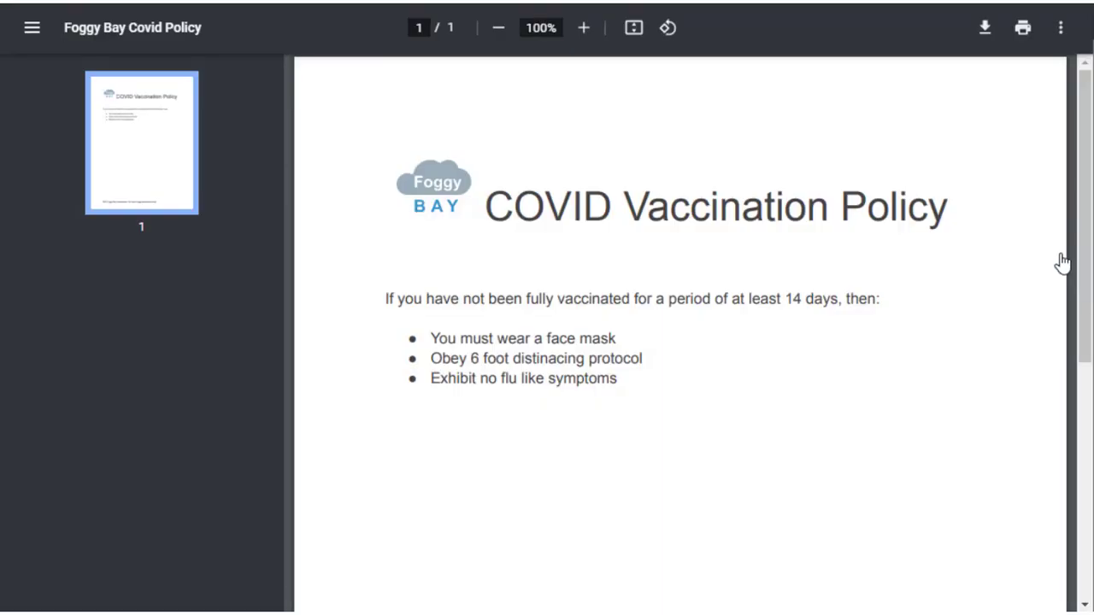
{"action": "left_click", "coordinate": [975, 2]}
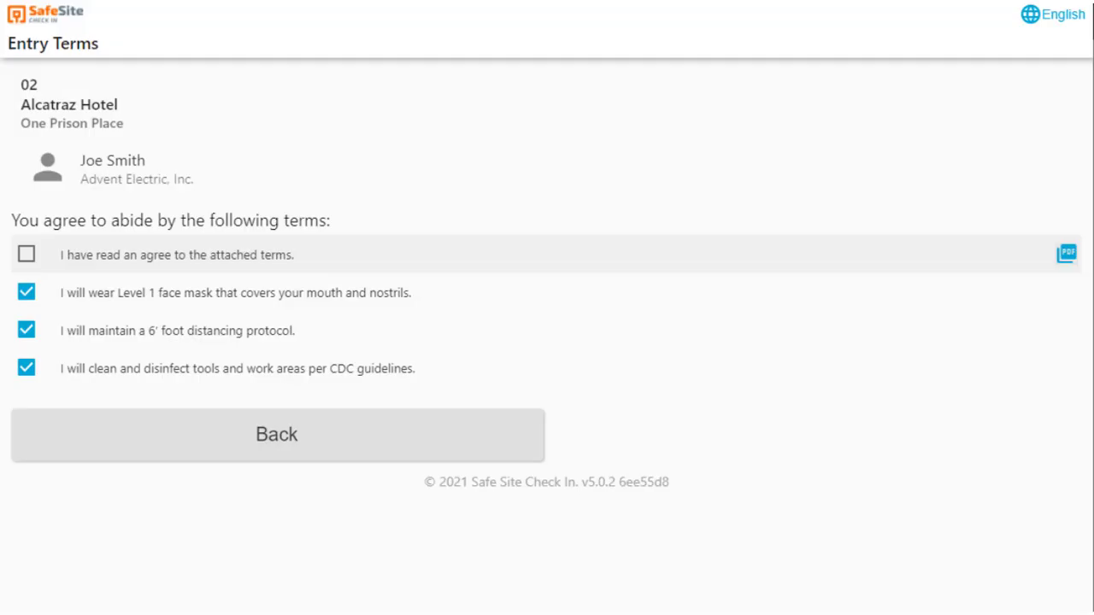
{"action": "left_click", "coordinate": [27, 255]}
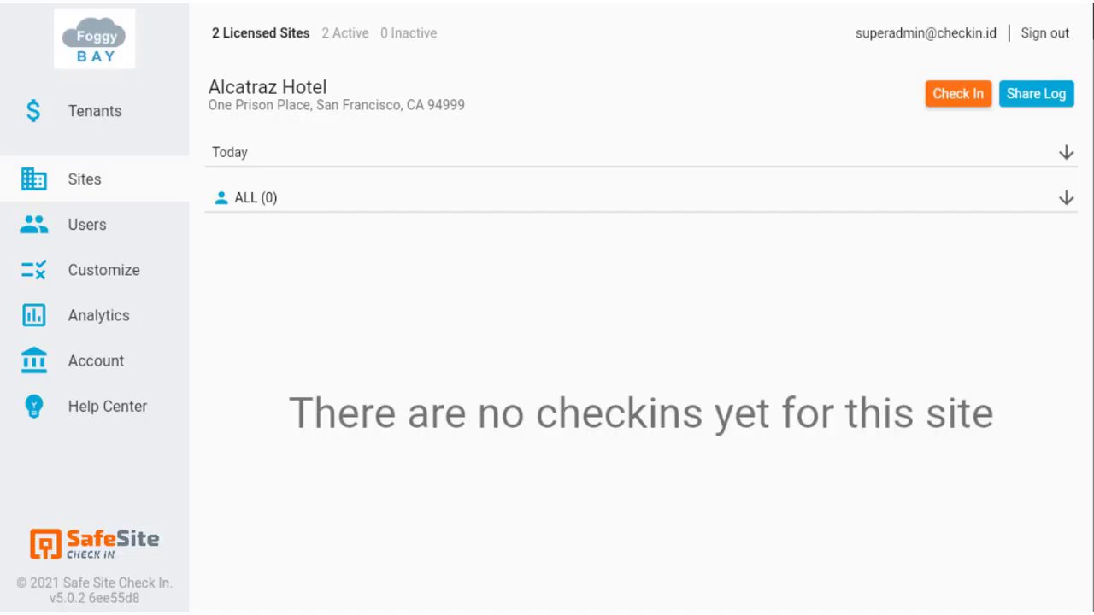
Step: Add a new visitor check-in flow and enter Employee as its English name
{"action": "left_click", "coordinate": [103, 270]}
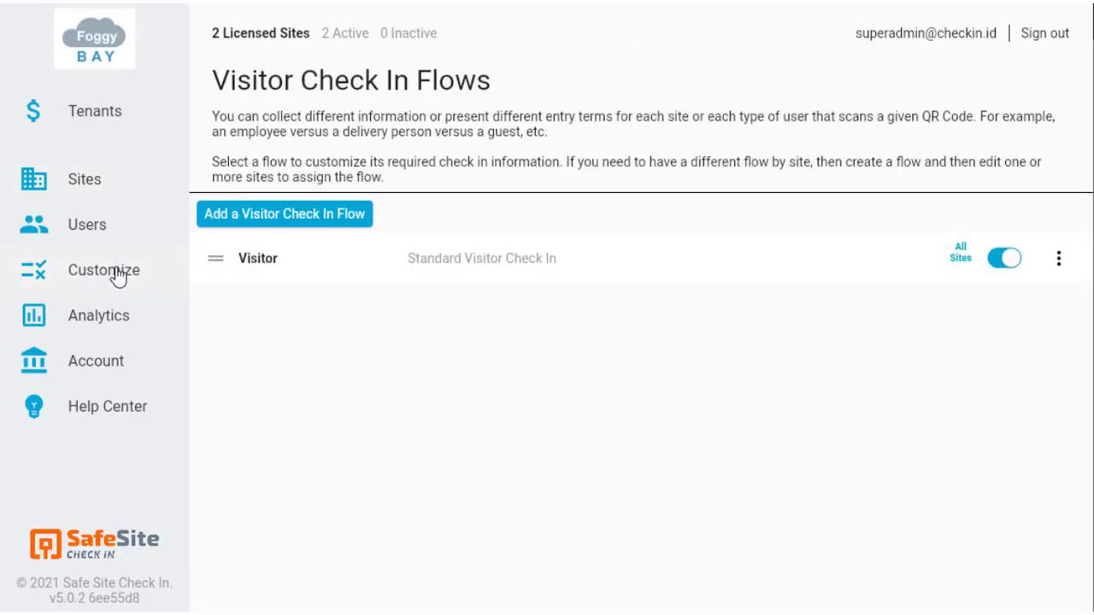
{"action": "left_click", "coordinate": [261, 219]}
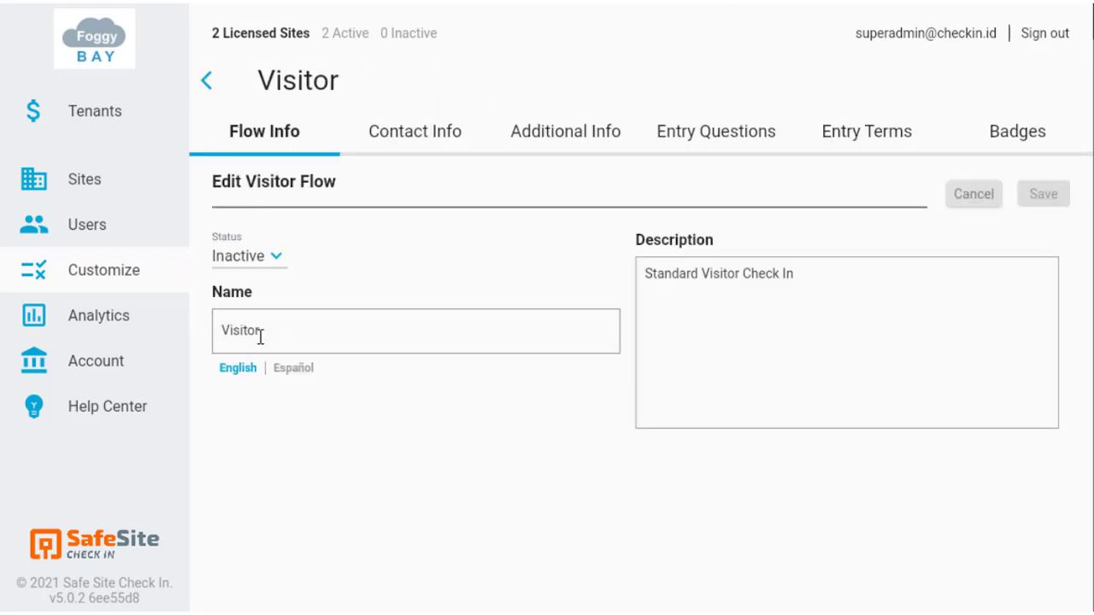
{"action": "left_click_drag", "start_coordinate": [261, 336], "coordinate": [215, 330]}
{"action": "type", "text": "Employee"}
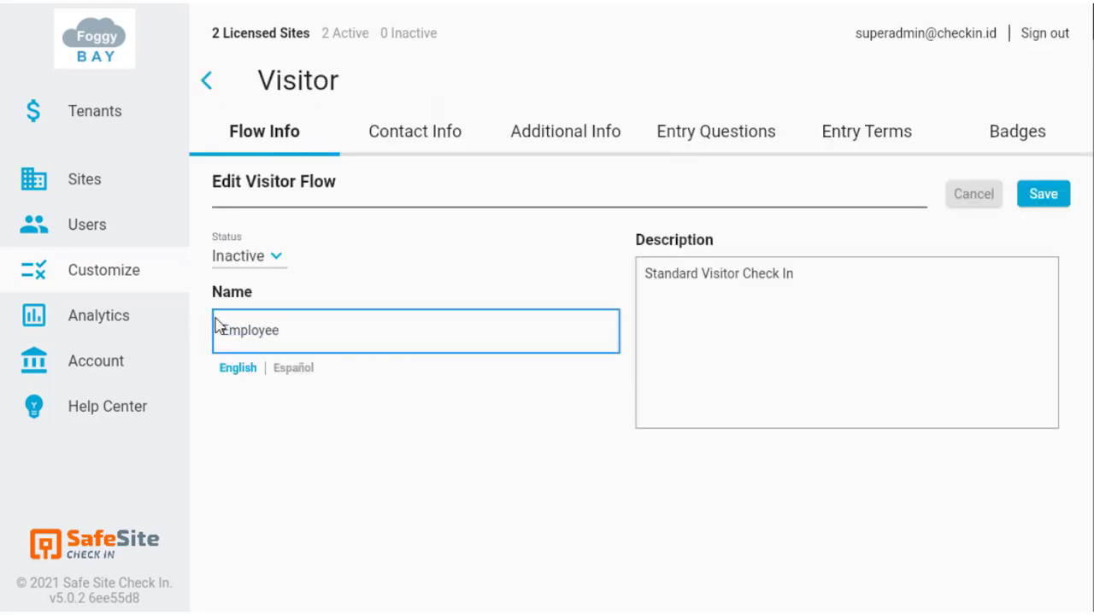
Step: Replace the Employee flow's description with "Check in flow for Employees" and save the flow info
{"action": "triple_click", "coordinate": [872, 269]}
{"action": "type", "text": "Check in flow for Employees"}
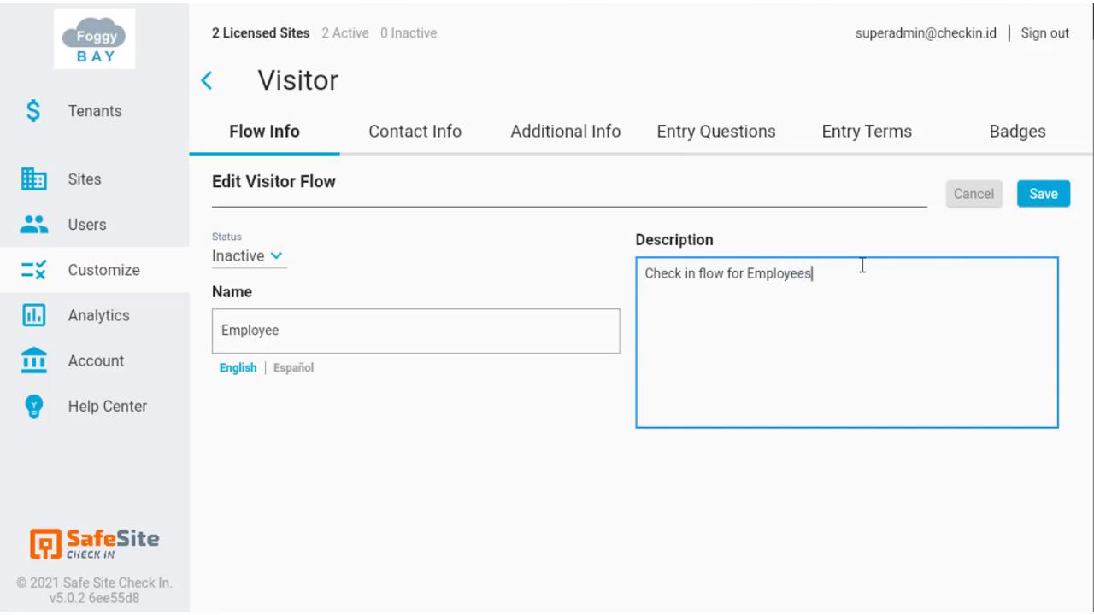
{"action": "left_click", "coordinate": [1038, 196]}
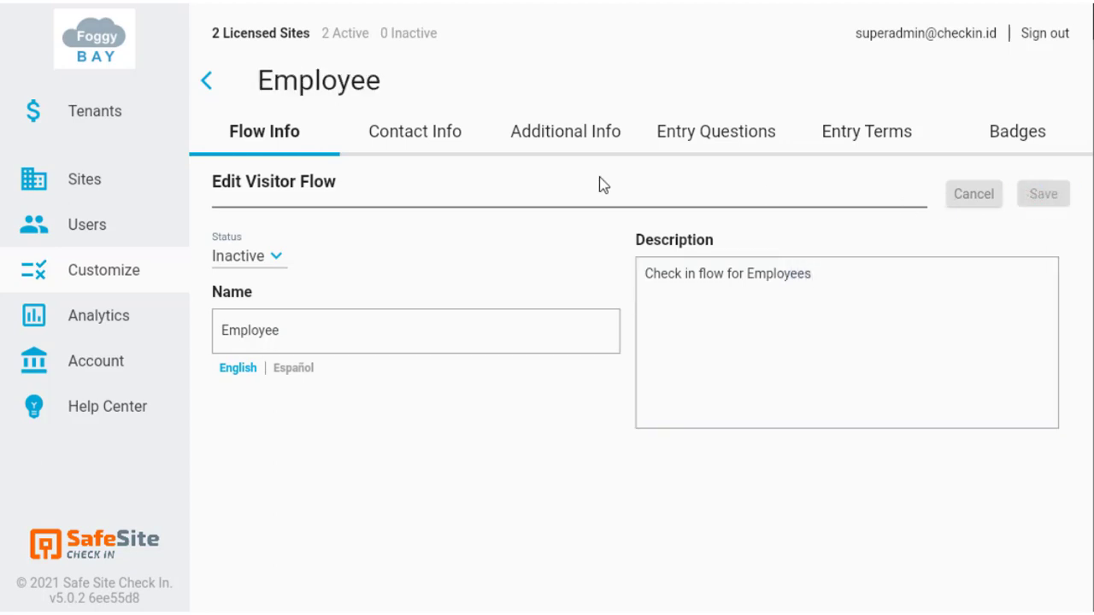
Step: Disable the Address and Company Name contact fields in the Employee flow and enable ID Number
{"action": "left_click", "coordinate": [411, 146]}
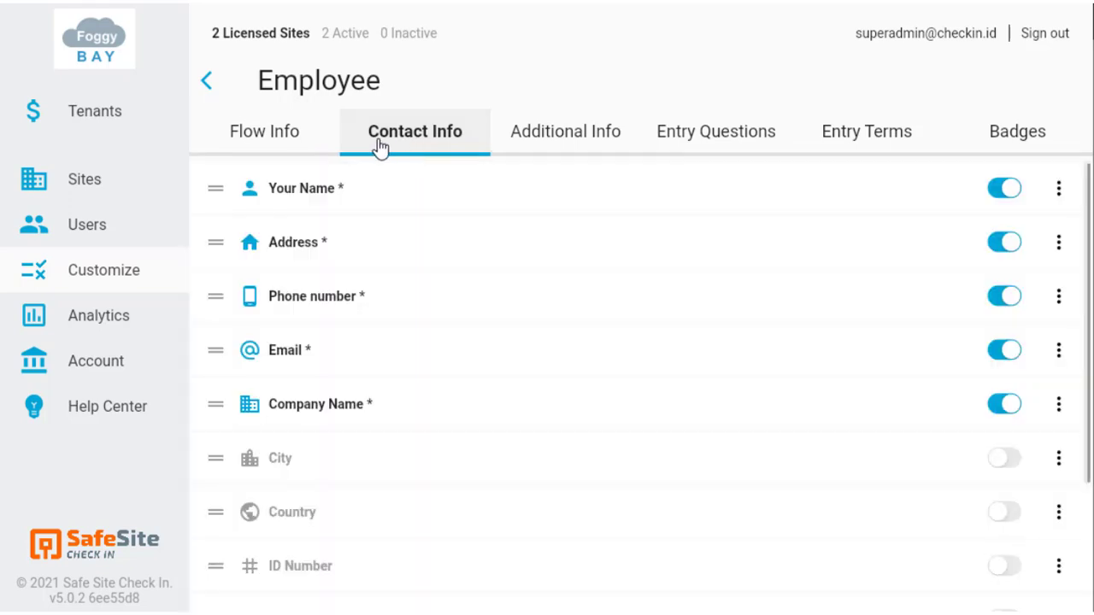
{"action": "left_click", "coordinate": [996, 245]}
{"action": "left_click", "coordinate": [993, 350]}
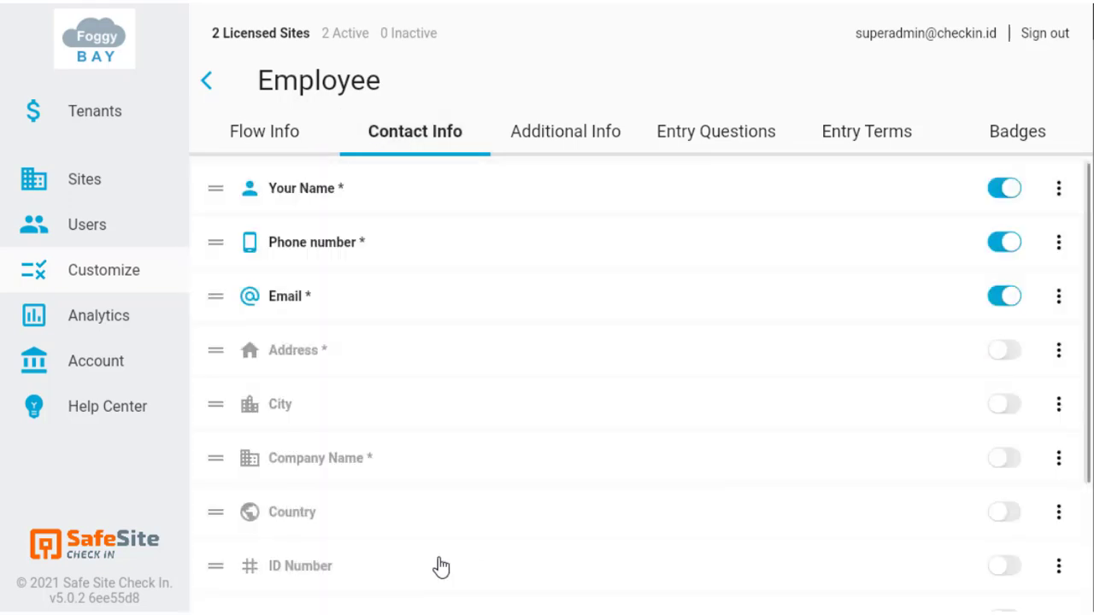
{"action": "left_click", "coordinate": [1011, 566]}
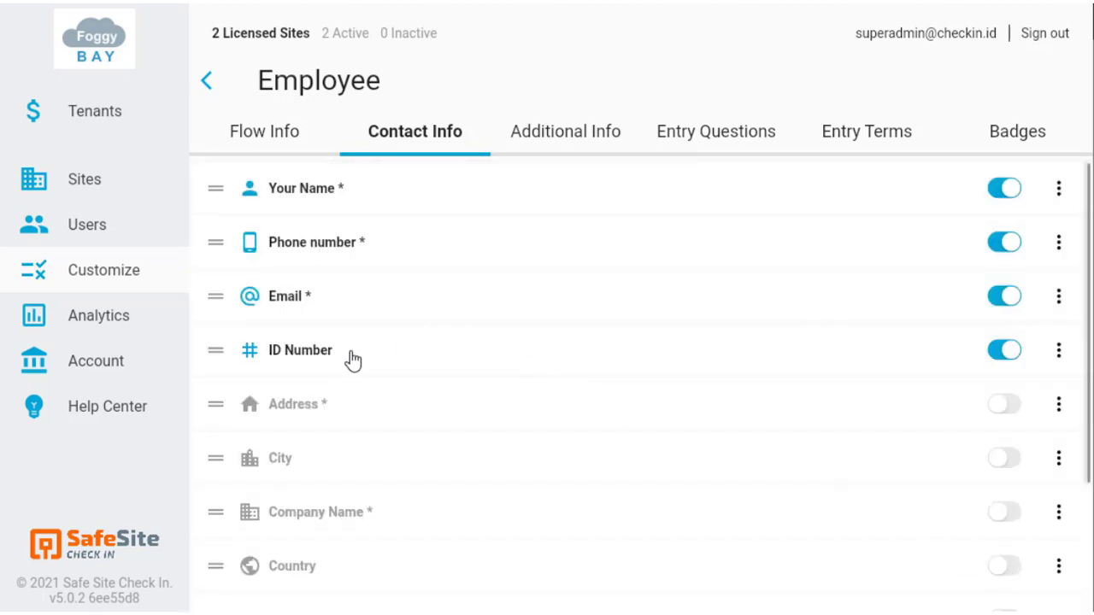
Step: Enable the "Are you feleling well today?" entry question for employees and disable the question about travel outside the United States
{"action": "left_click", "coordinate": [568, 144]}
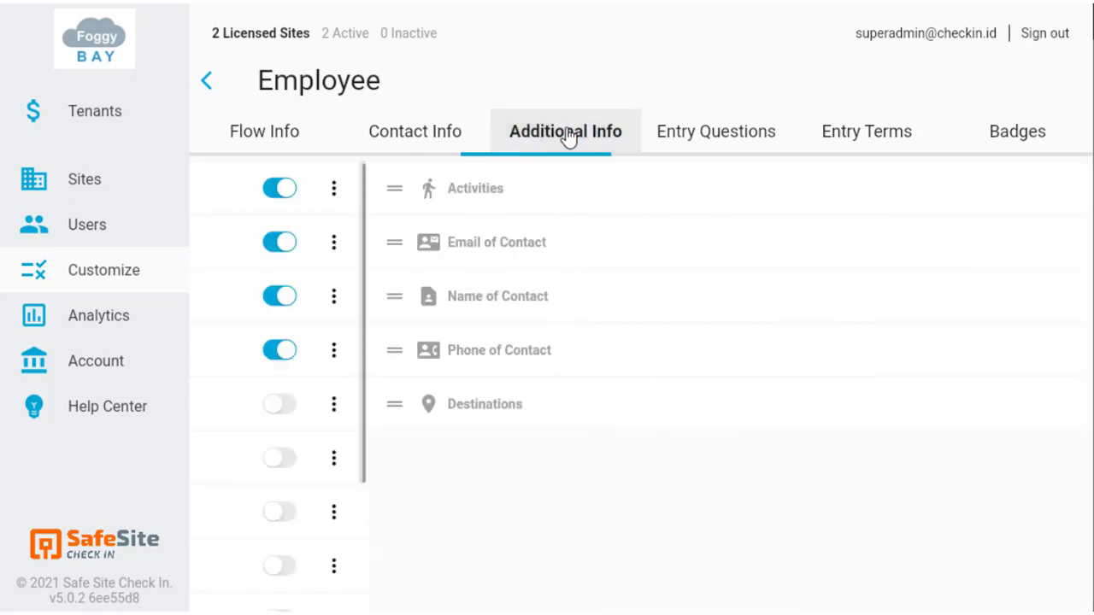
{"action": "left_click", "coordinate": [726, 139]}
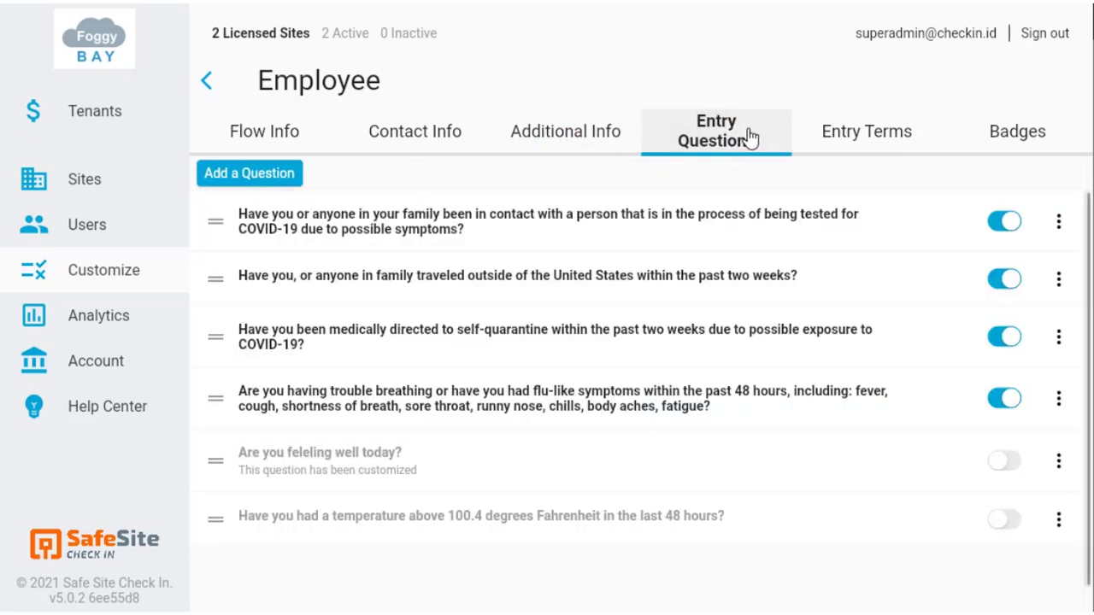
{"action": "left_click", "coordinate": [1013, 461]}
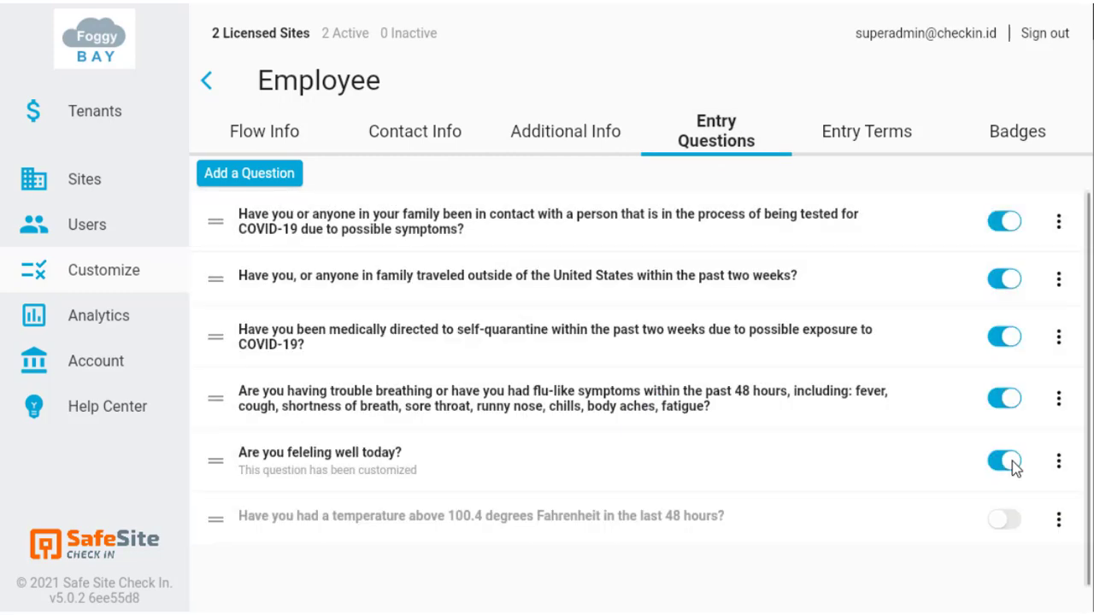
{"action": "left_click", "coordinate": [1003, 280]}
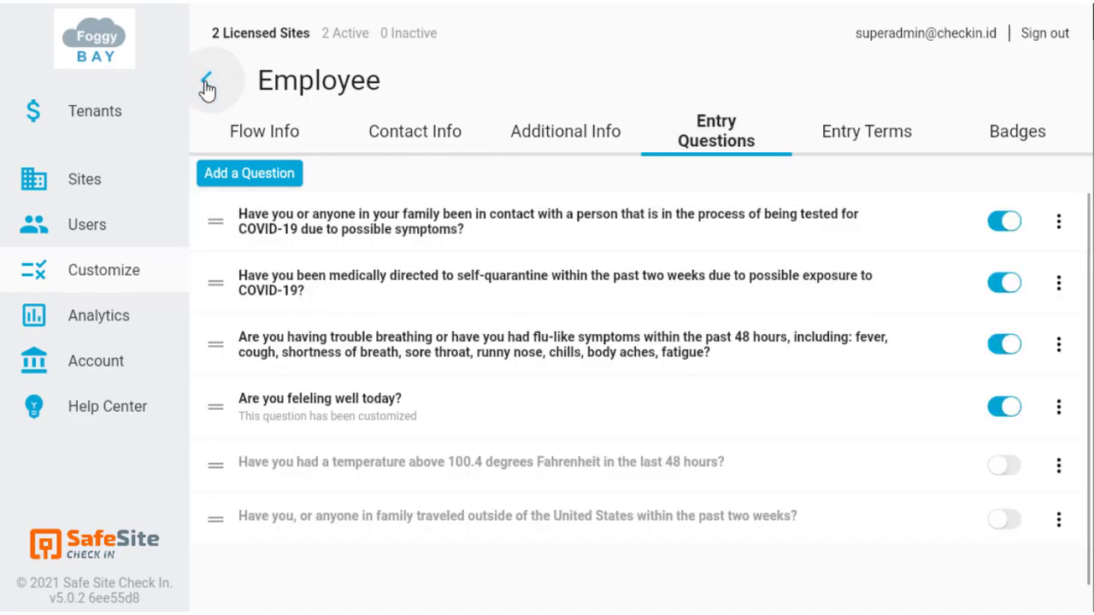
Step: Return to the list of visitor check-in flows and activate the Employee flow
{"action": "left_click", "coordinate": [206, 81]}
{"action": "left_click", "coordinate": [1007, 314]}
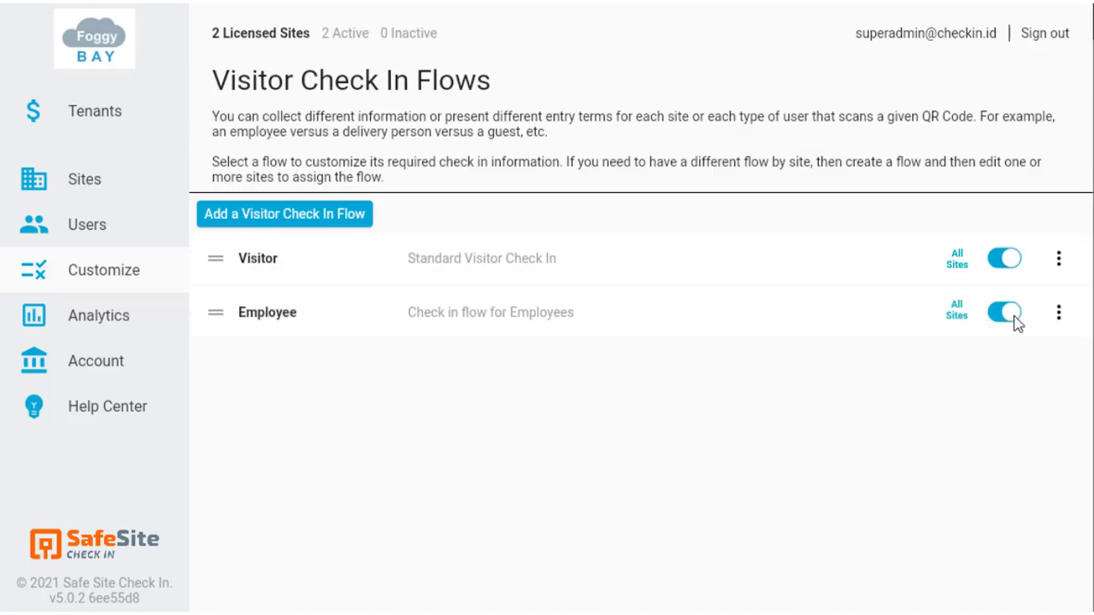
Step: Start a check-in at the Alcatraz Hotel site as Employee, accept the privacy policy, and continue with the prefilled contact info
{"action": "left_click", "coordinate": [94, 189]}
{"action": "left_click", "coordinate": [569, 185]}
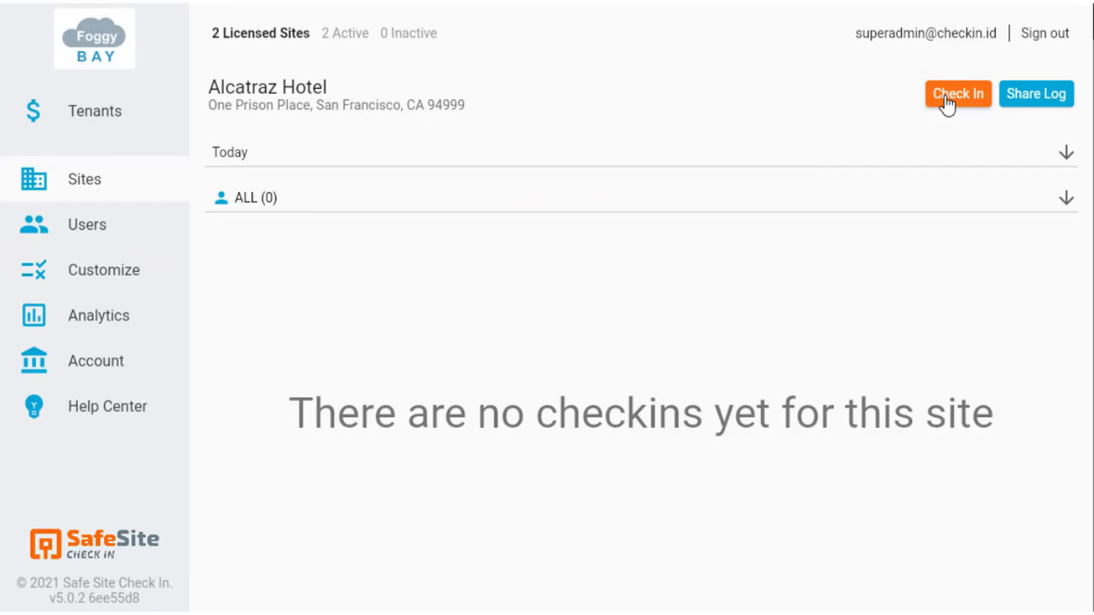
{"action": "left_click", "coordinate": [947, 104]}
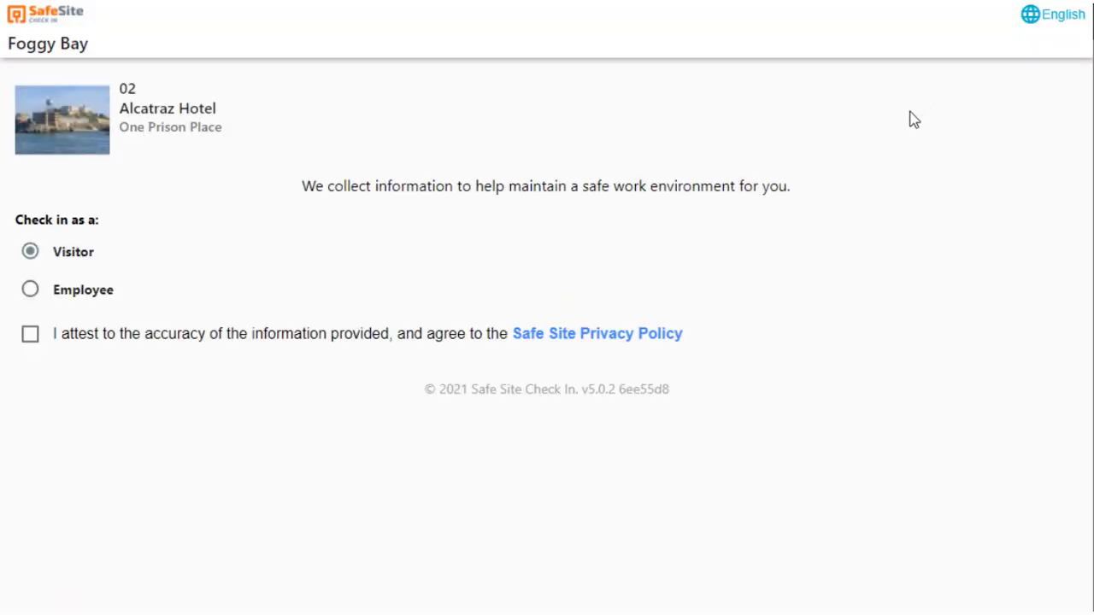
{"action": "left_click", "coordinate": [30, 290]}
{"action": "left_click", "coordinate": [32, 335]}
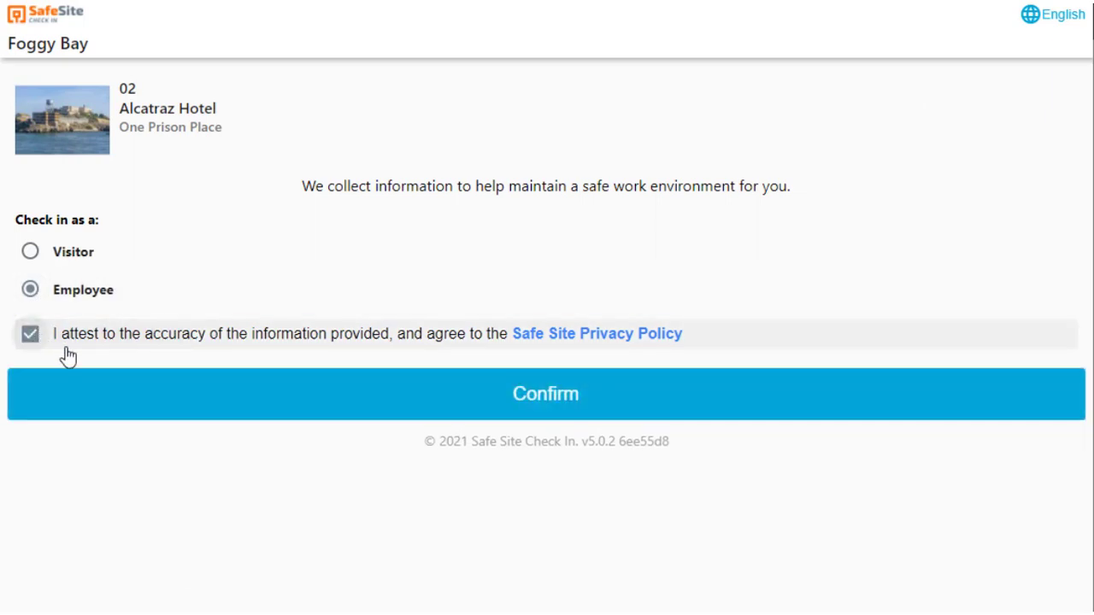
{"action": "left_click", "coordinate": [377, 402]}
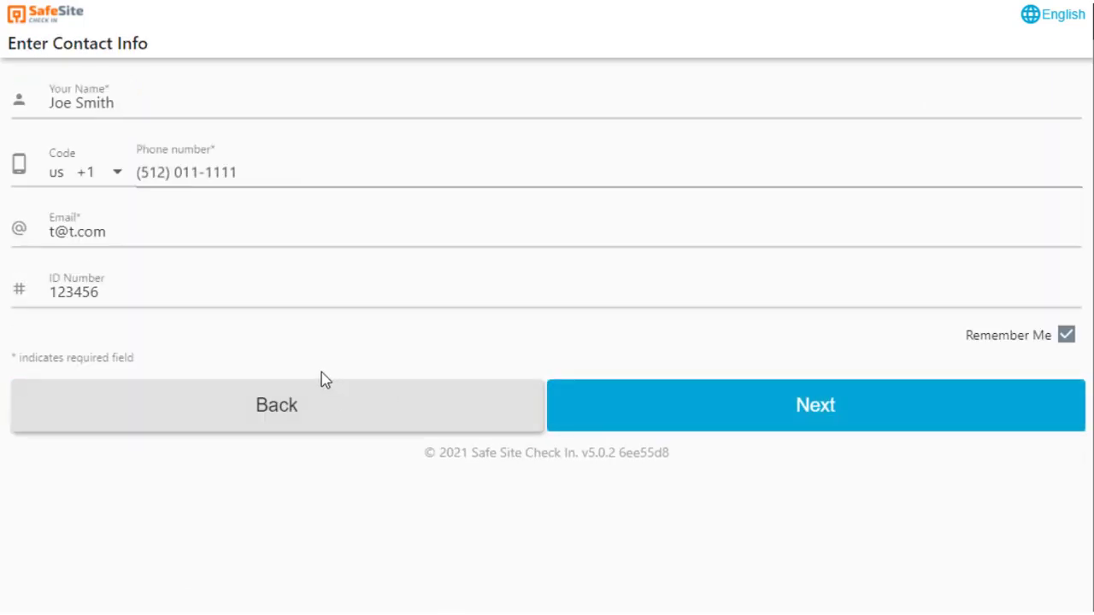
{"action": "left_click", "coordinate": [631, 405]}
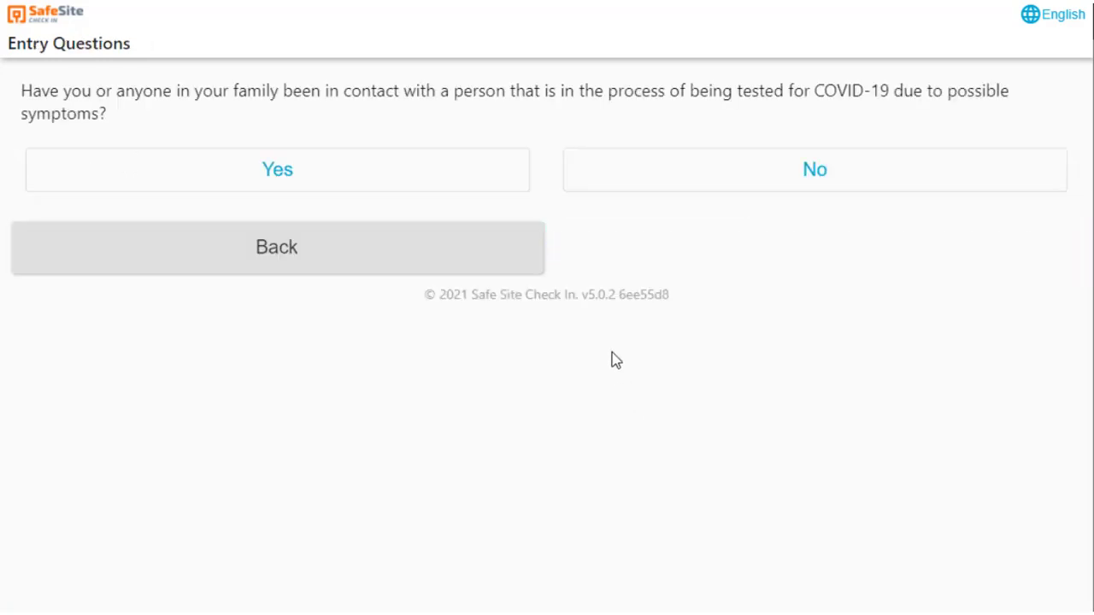
Step: Answer No to the COVID-19 entry questions and Yes to feeling well, and confirm the check-in with all entry terms agreed
{"action": "left_click", "coordinate": [690, 175]}
{"action": "left_click", "coordinate": [691, 175]}
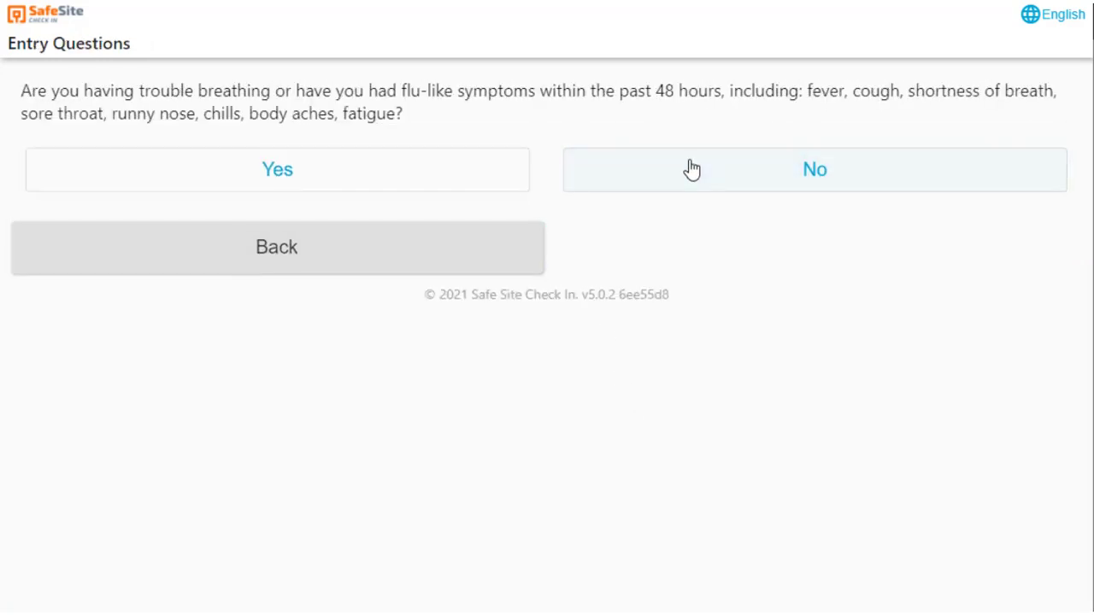
{"action": "left_click", "coordinate": [694, 171]}
{"action": "left_click", "coordinate": [477, 151]}
{"action": "left_click", "coordinate": [639, 226]}
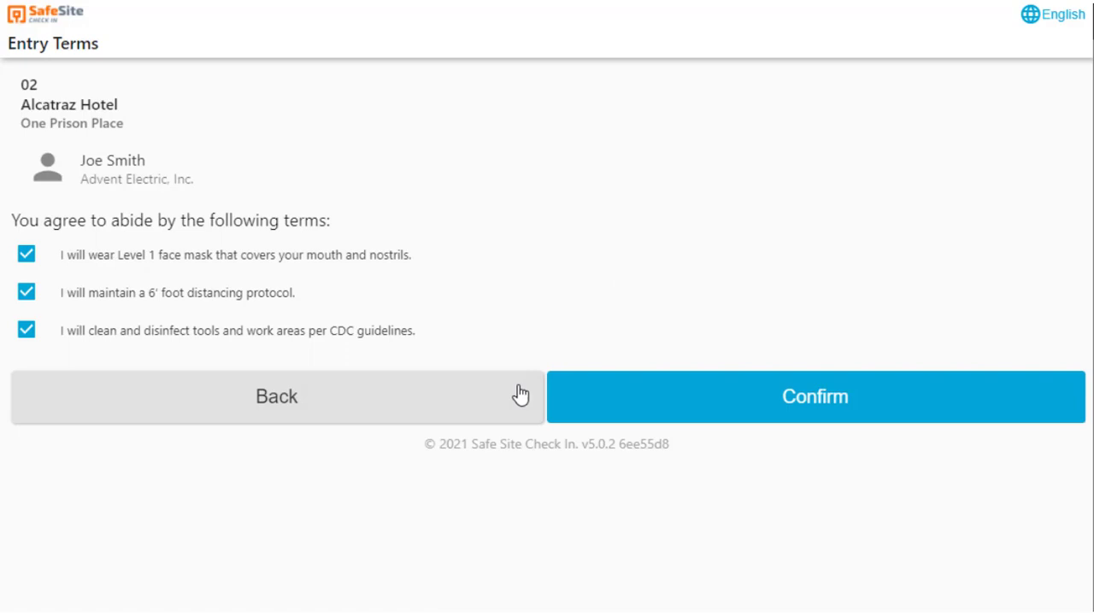
{"action": "left_click", "coordinate": [620, 404]}
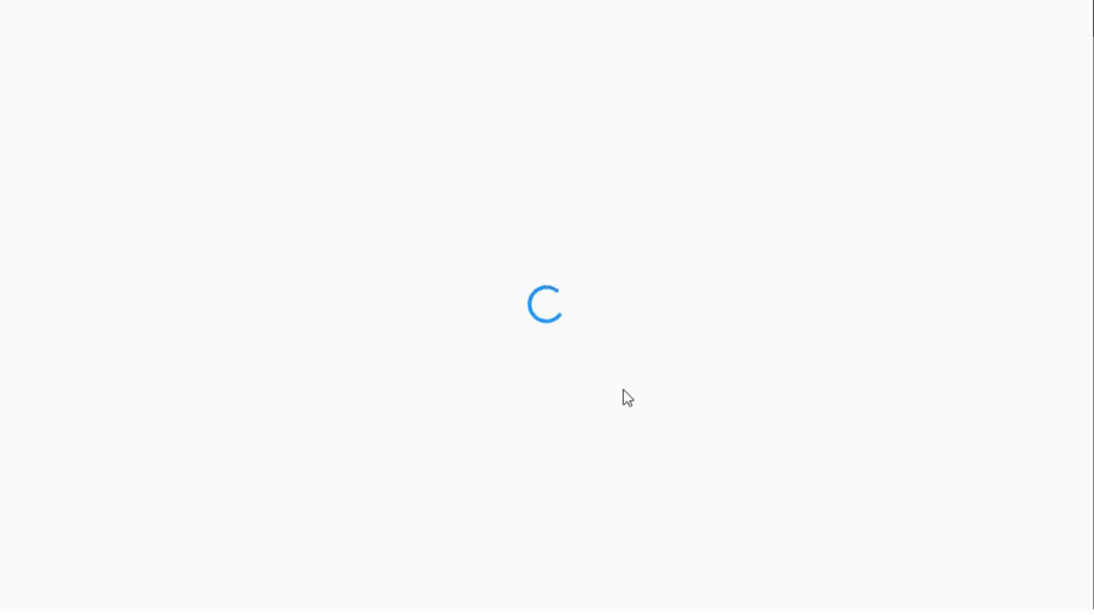
Step: Add a visitor check-in flow named Delivery Person with the description "Check in flow for delivery people" and save it
{"action": "left_click", "coordinate": [103, 270]}
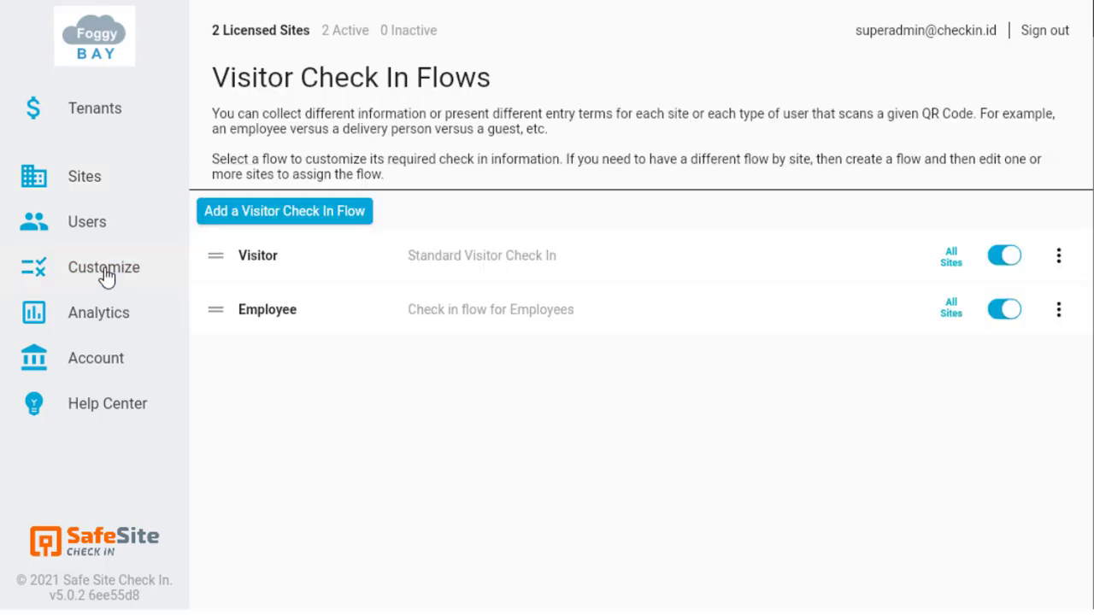
{"action": "left_click", "coordinate": [251, 218]}
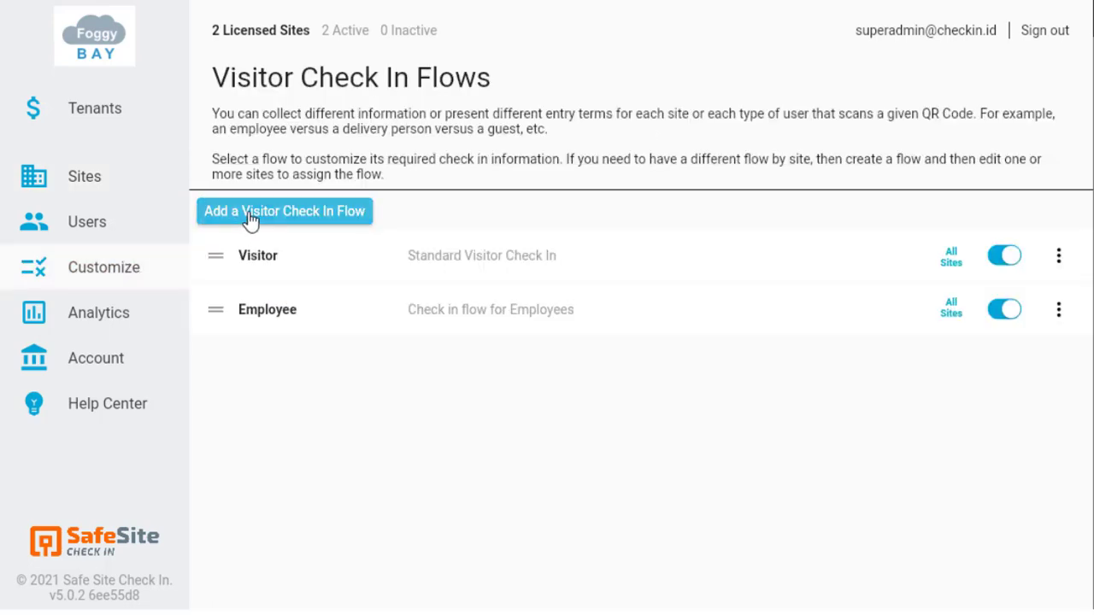
{"action": "double_click", "coordinate": [275, 329]}
{"action": "type", "text": "Delivery Person"}
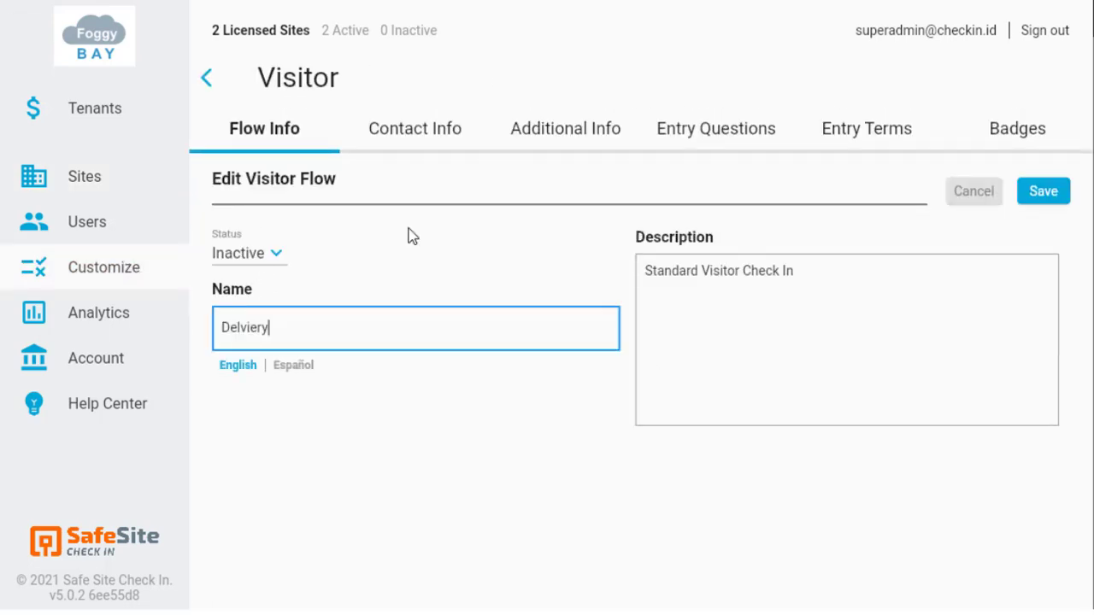
{"action": "triple_click", "coordinate": [679, 261]}
{"action": "type", "text": "Check in flow for delivery people"}
{"action": "left_click", "coordinate": [1045, 197]}
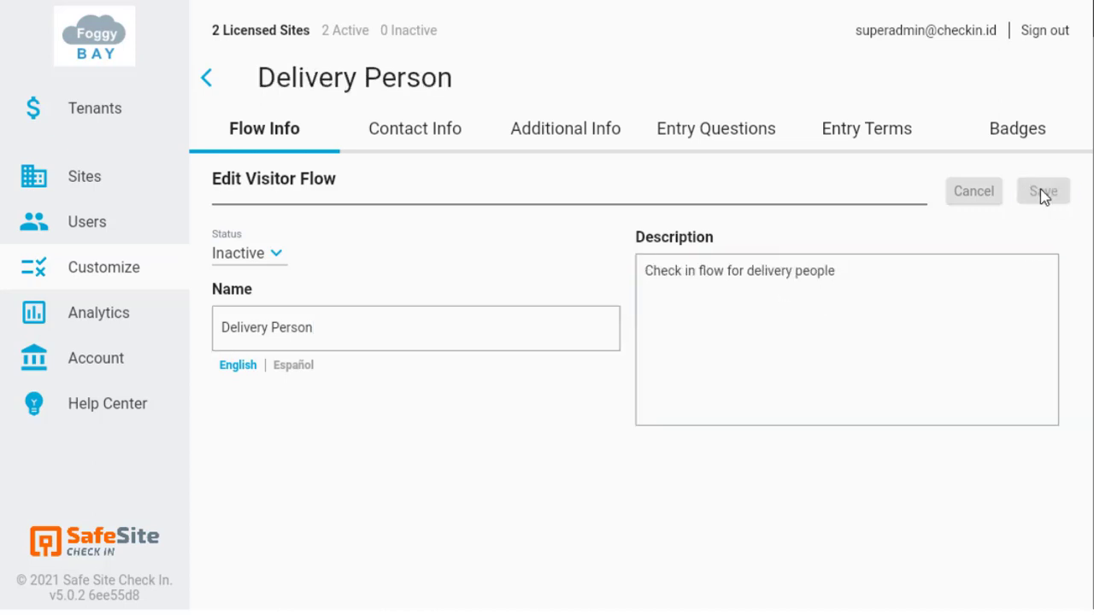
Step: Disable the Address contact field in the Delivery Person flow
{"action": "left_click", "coordinate": [442, 147]}
{"action": "left_click", "coordinate": [999, 241]}
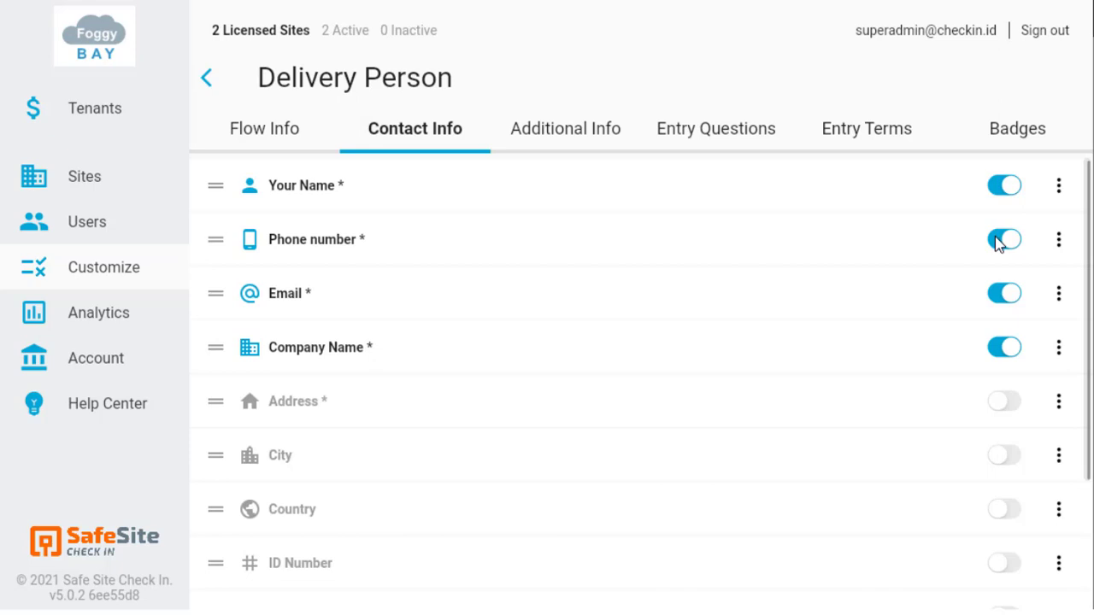
Step: Copy the Granted Badge as "Delivery Granted Badge" with the description "Delivery Person Badge" and turn off its default settings
{"action": "left_click", "coordinate": [1007, 131]}
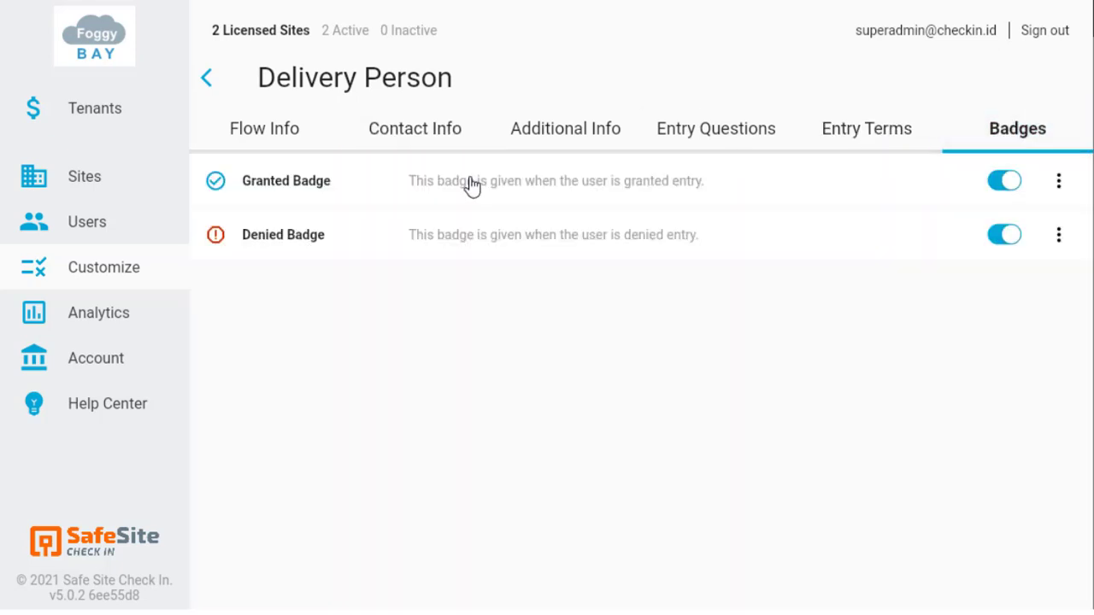
{"action": "left_click", "coordinate": [1060, 183]}
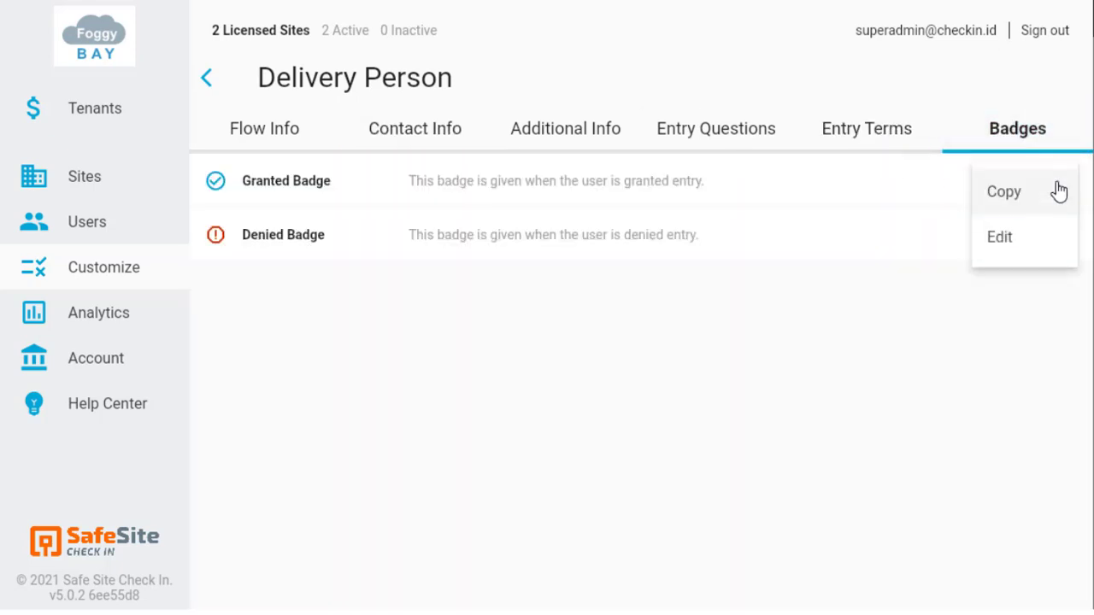
{"action": "left_click", "coordinate": [1016, 195]}
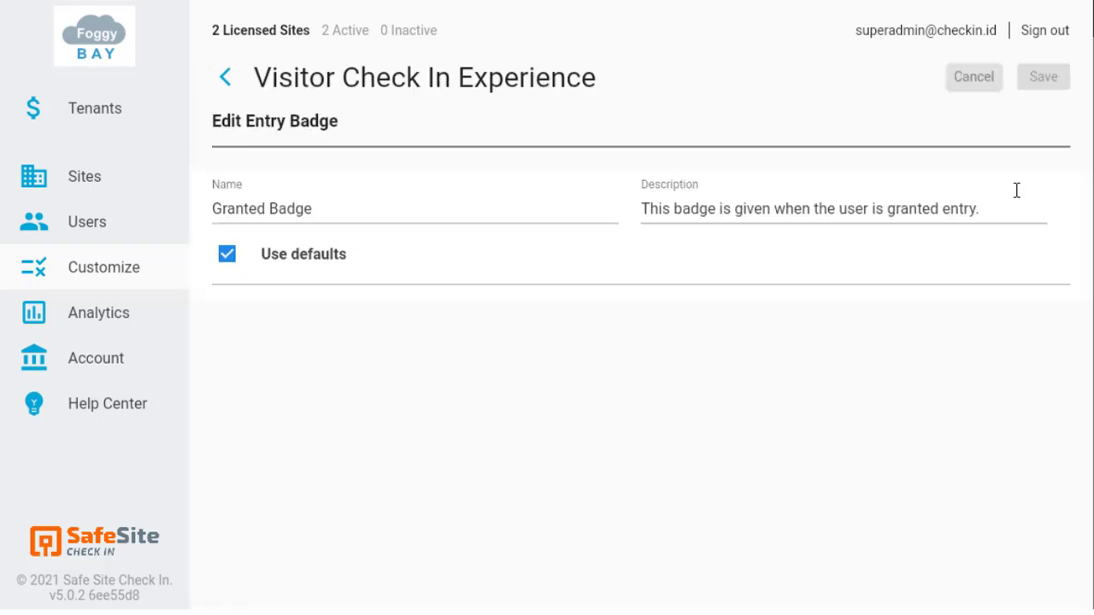
{"action": "left_click", "coordinate": [213, 210]}
{"action": "type", "text": "Delivery"}
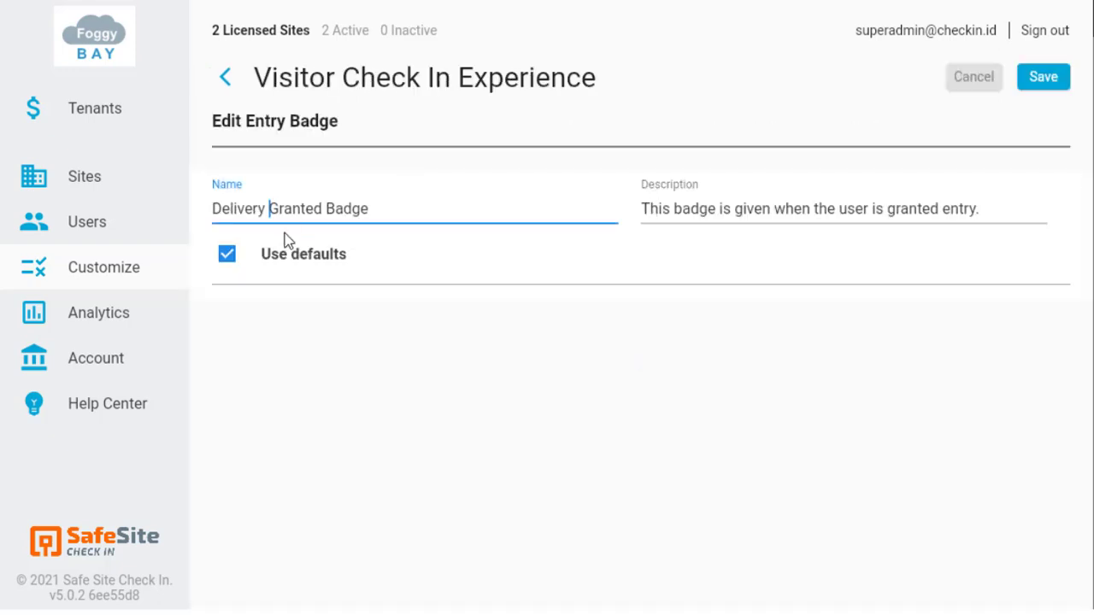
{"action": "left_click", "coordinate": [226, 255]}
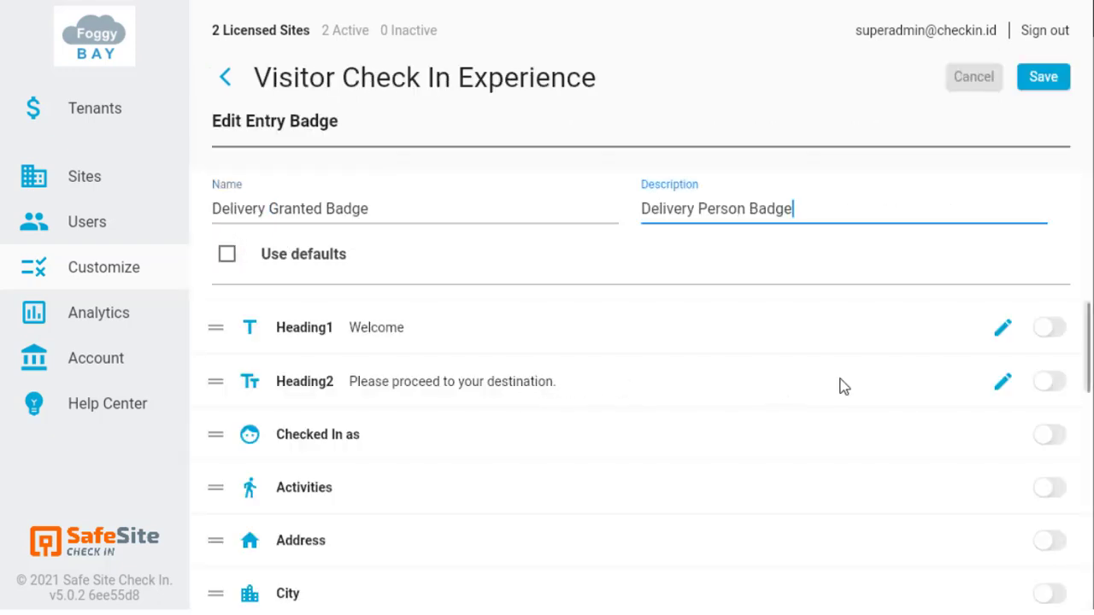
Step: Set the badge's Heading2 to "Please proceed to left to Gate A and wait for on site personnel." and enable it
{"action": "left_click", "coordinate": [1001, 385]}
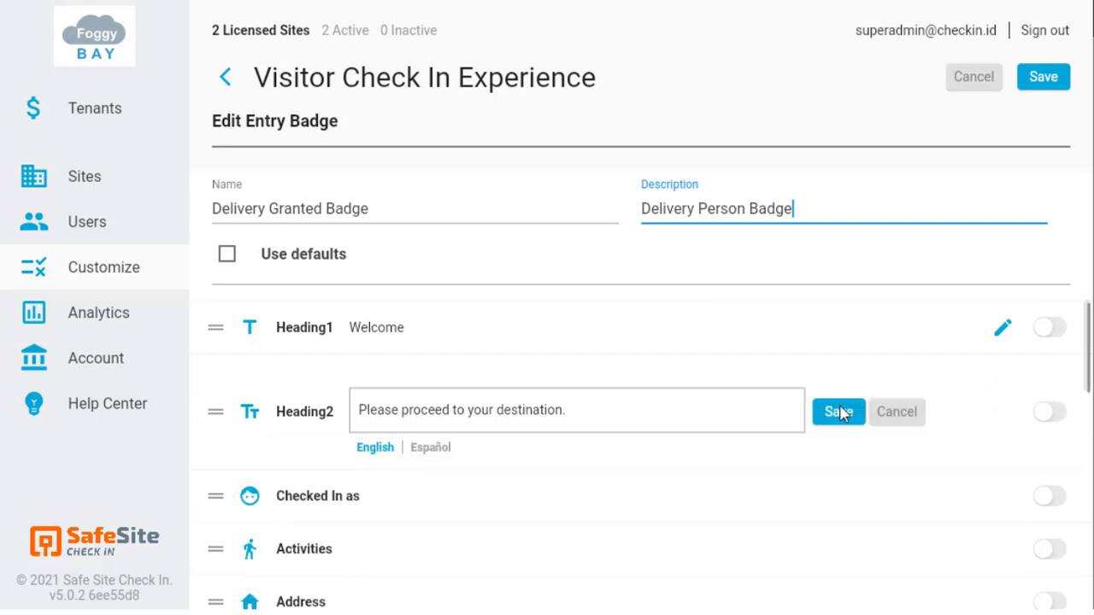
{"action": "left_click_drag", "start_coordinate": [624, 413], "coordinate": [466, 411]}
{"action": "key", "text": "ctrl+v"}
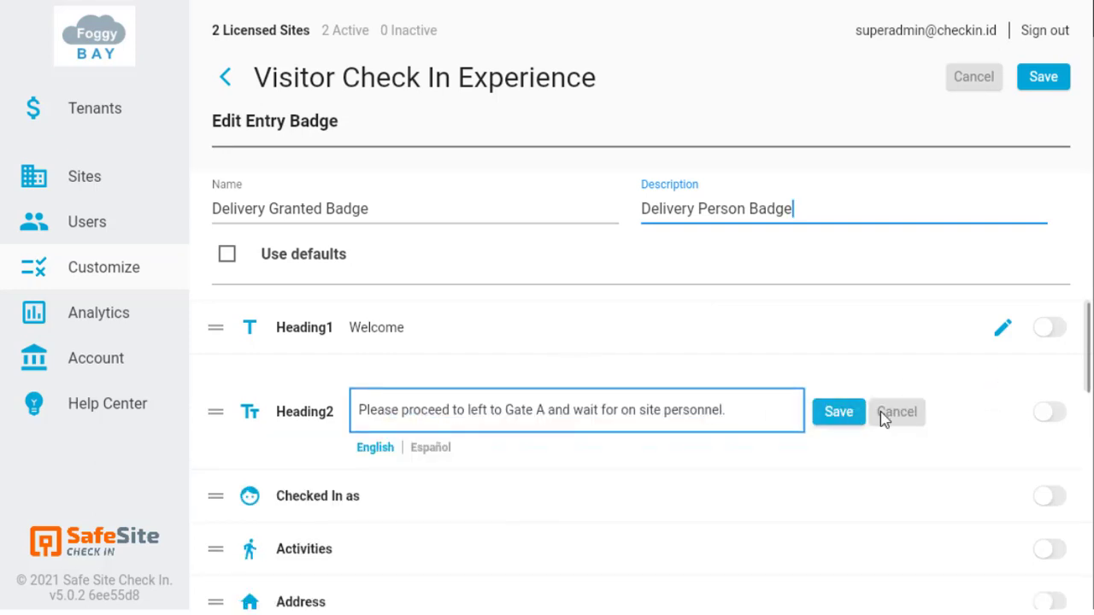
{"action": "left_click", "coordinate": [841, 413]}
{"action": "left_click", "coordinate": [1061, 386]}
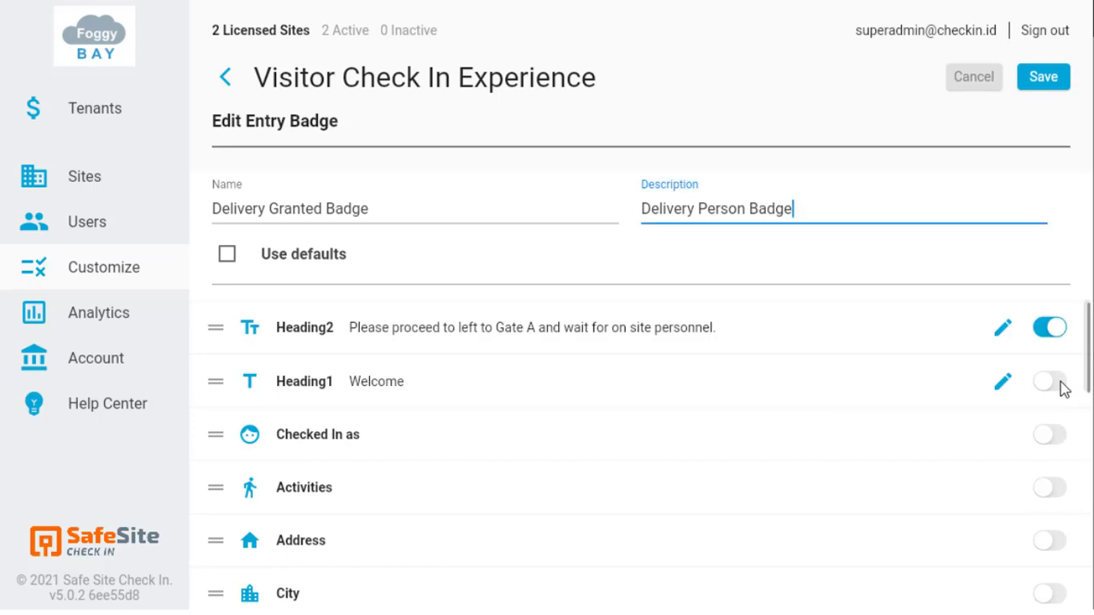
Step: Enable the Checked In as, Name and Email fields on the delivery badge
{"action": "left_click", "coordinate": [1056, 436]}
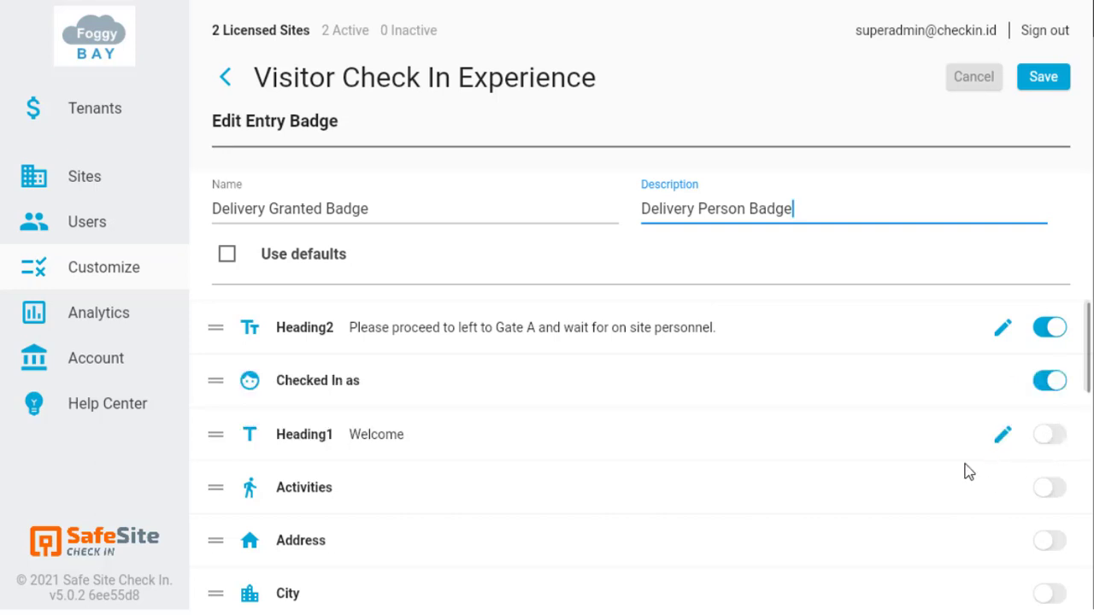
{"action": "scroll", "coordinate": [957, 464], "scroll_direction": "down", "scroll_amount": 10}
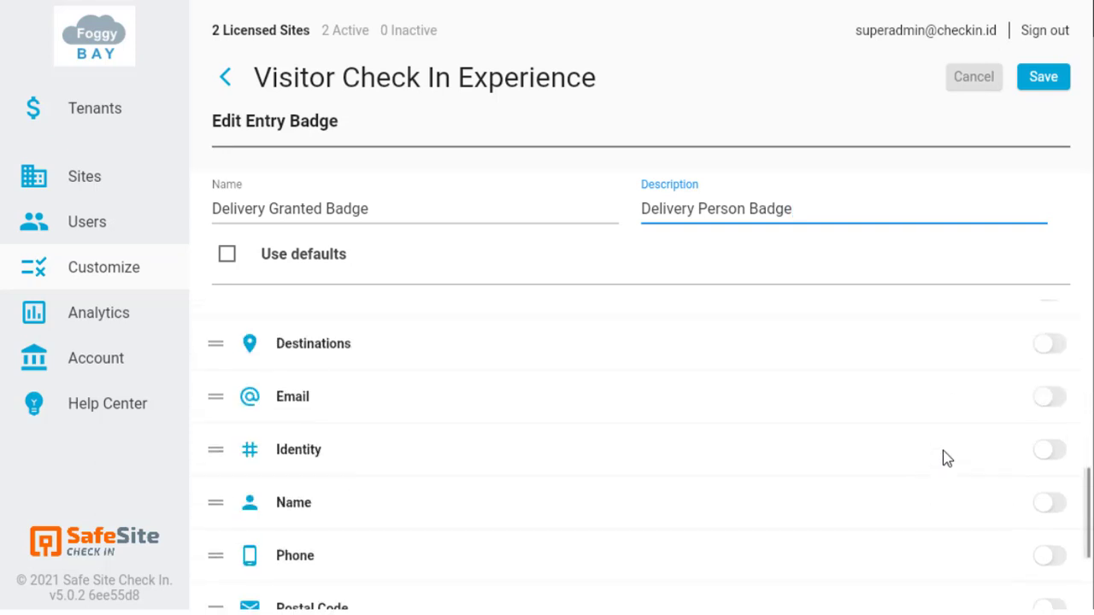
{"action": "left_click", "coordinate": [1048, 503]}
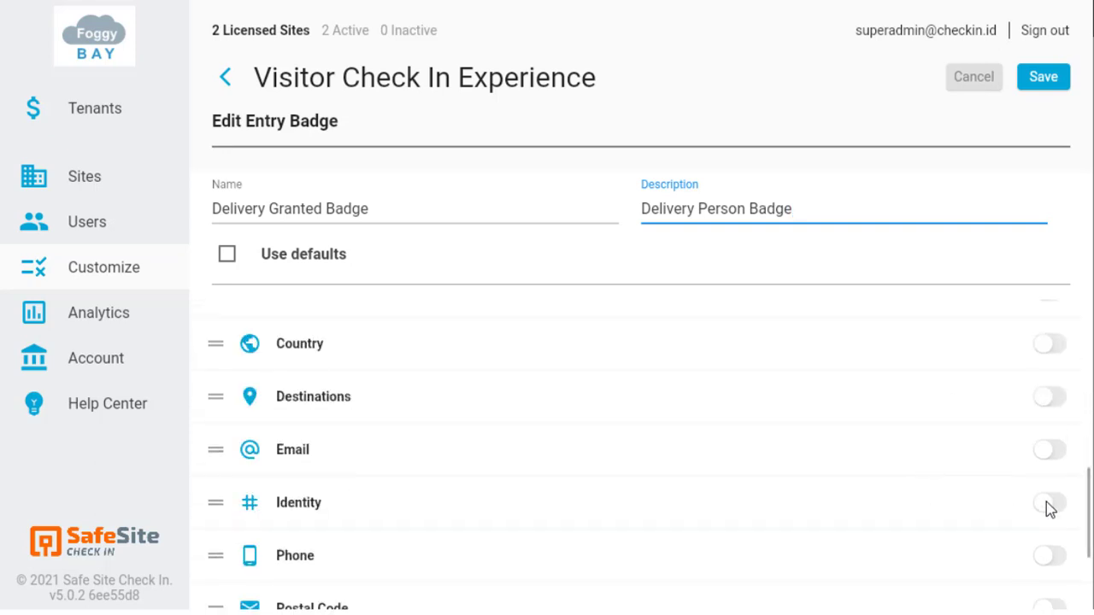
{"action": "left_click", "coordinate": [1048, 453]}
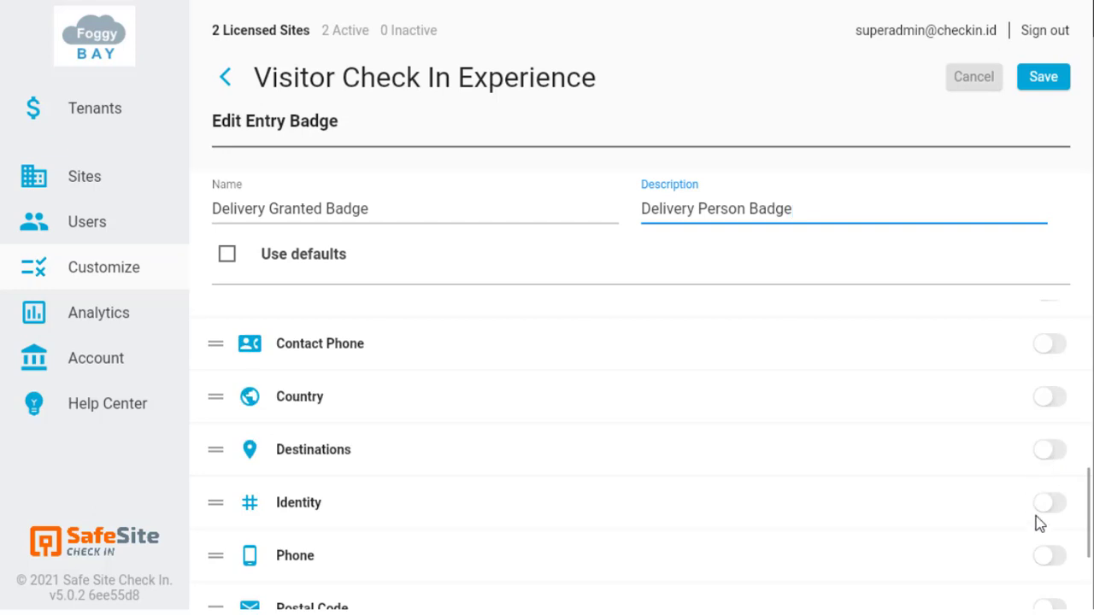
Step: Order the delivery badge's fields as Name, Email, Phone, Company, Checked In as, then save and enable the Delivery Granted Badge
{"action": "scroll", "coordinate": [877, 449], "scroll_direction": "up", "scroll_amount": 10}
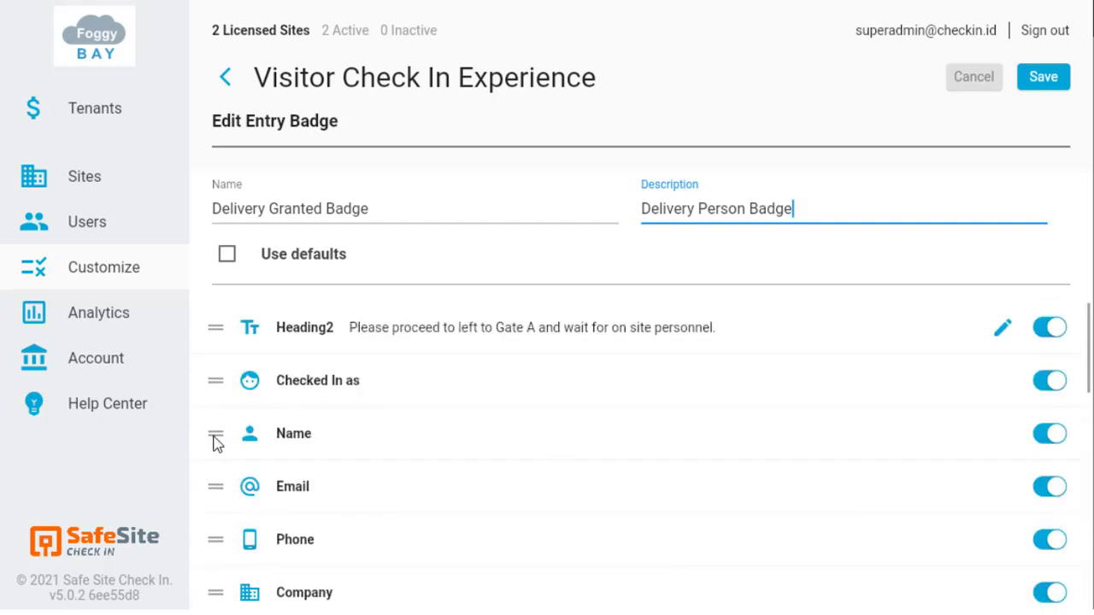
{"action": "left_click_drag", "start_coordinate": [216, 438], "coordinate": [224, 391]}
{"action": "left_click_drag", "start_coordinate": [226, 489], "coordinate": [224, 440]}
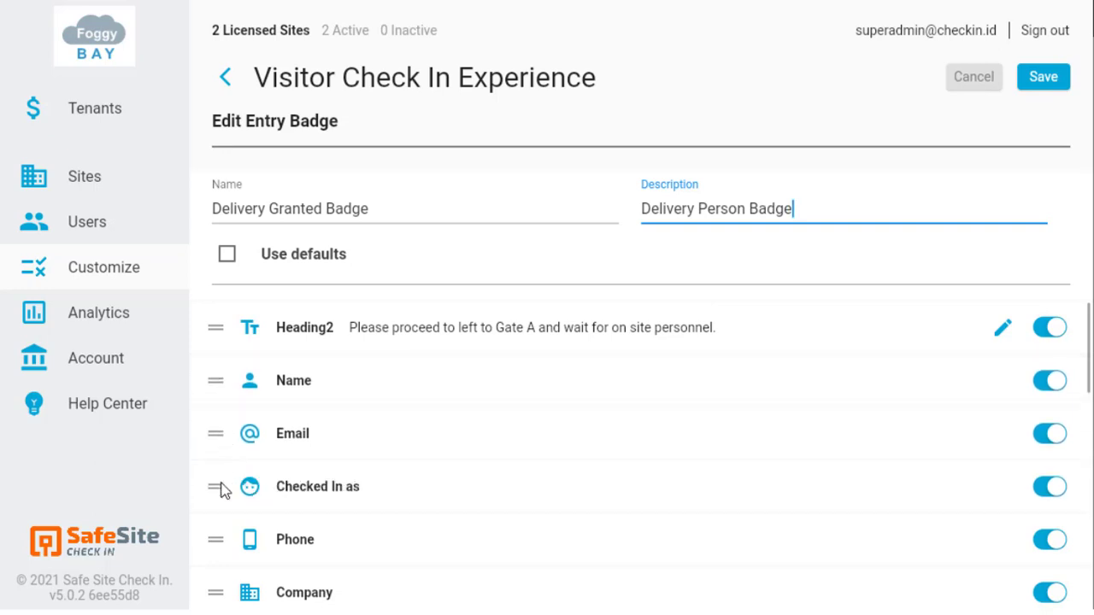
{"action": "left_click_drag", "start_coordinate": [225, 540], "coordinate": [220, 480]}
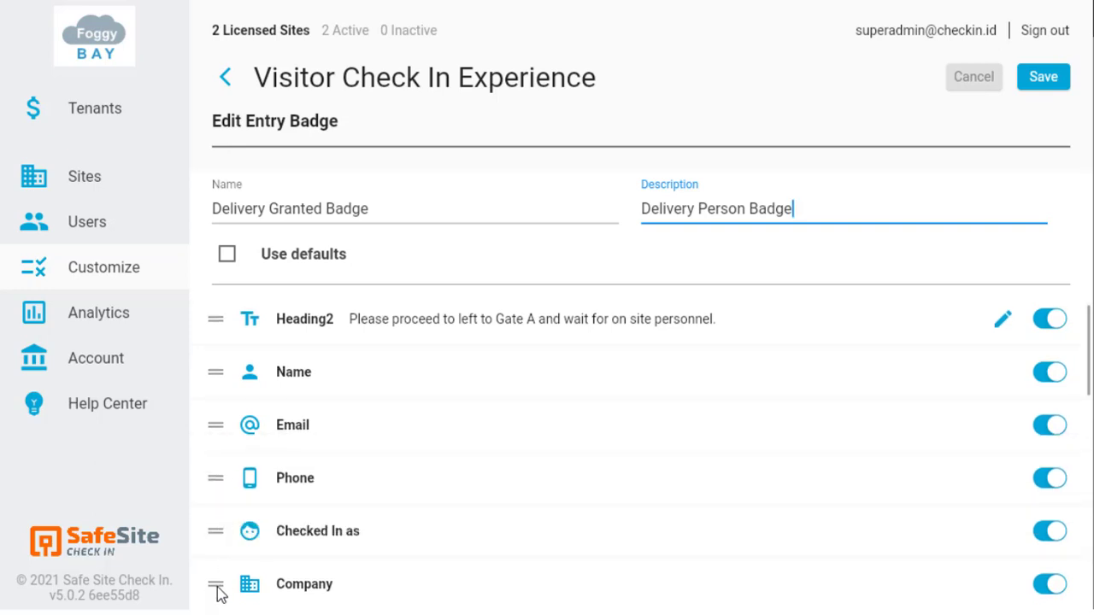
{"action": "left_click_drag", "start_coordinate": [215, 591], "coordinate": [226, 479]}
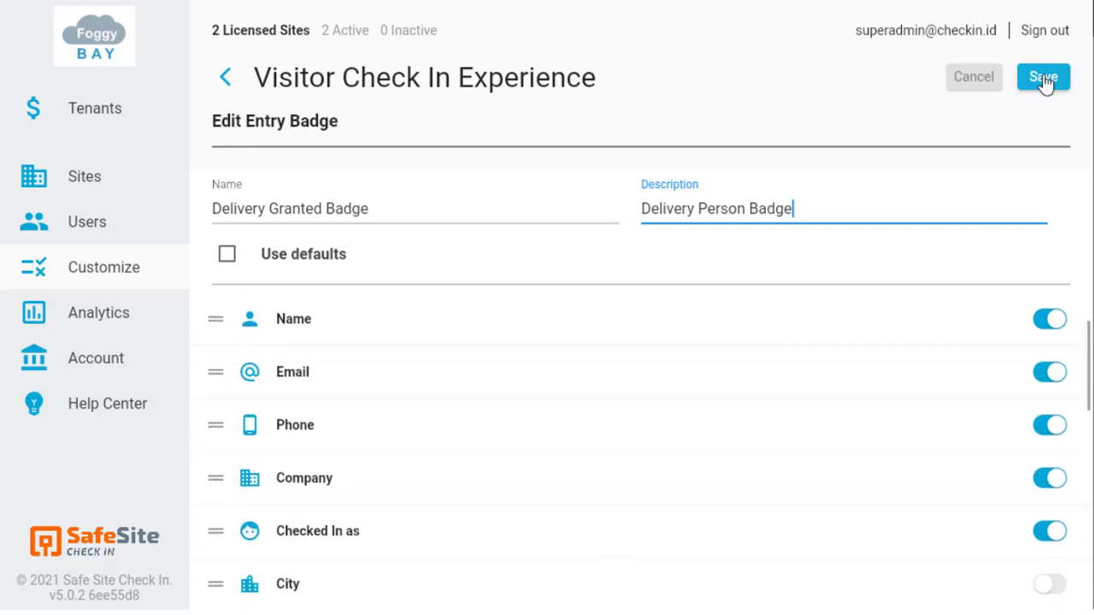
{"action": "left_click", "coordinate": [1043, 78]}
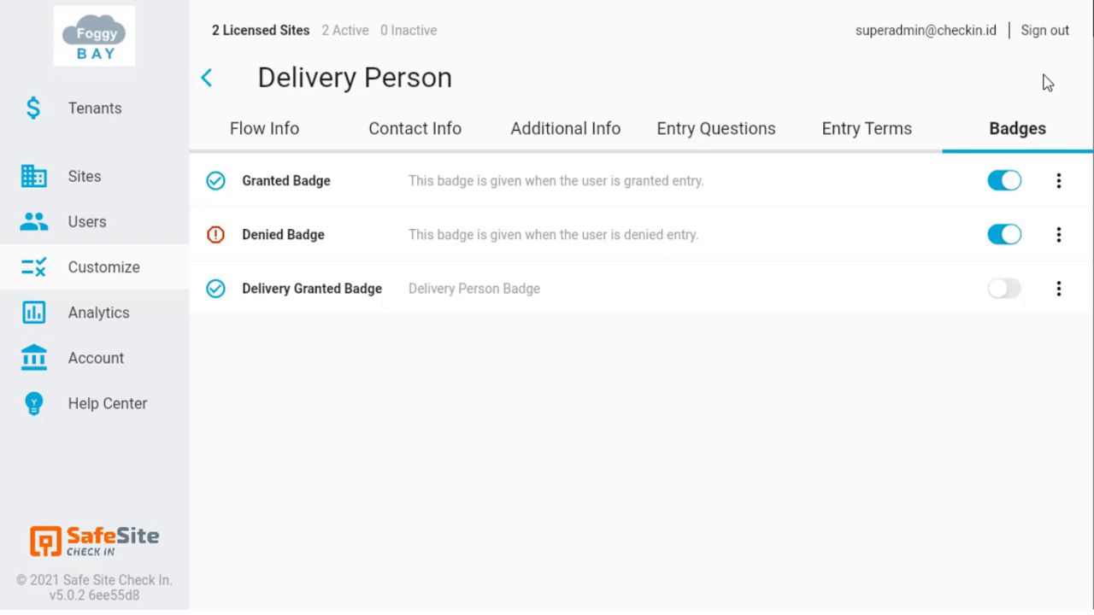
{"action": "left_click", "coordinate": [1008, 290]}
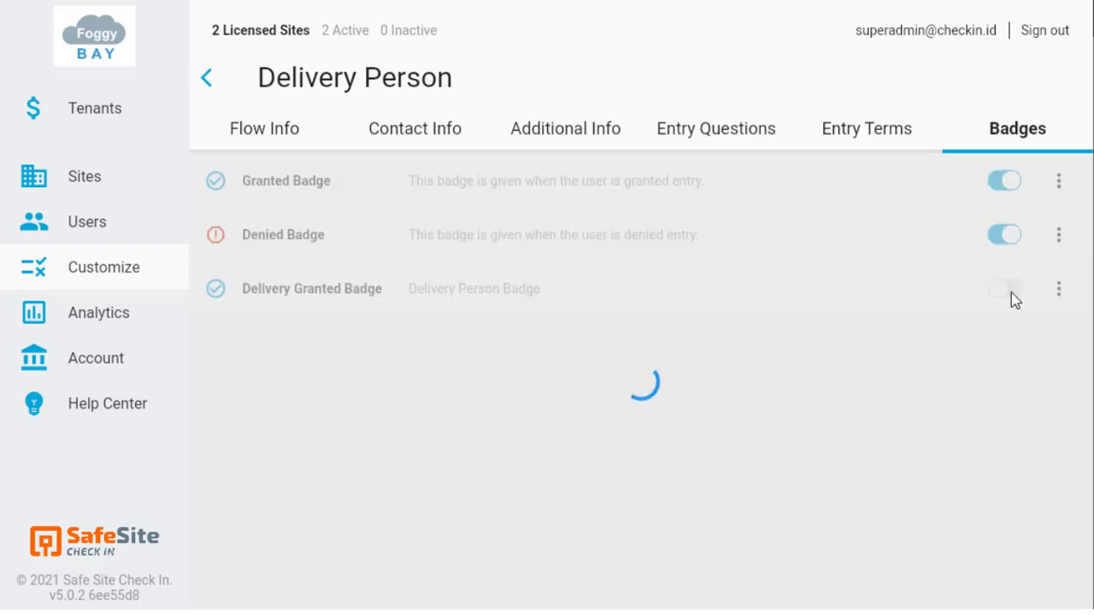
Step: Replace the Copper Beech site's account-level flow setup with the Visitor, Employee and Delivery Person flows and save
{"action": "left_click", "coordinate": [92, 274]}
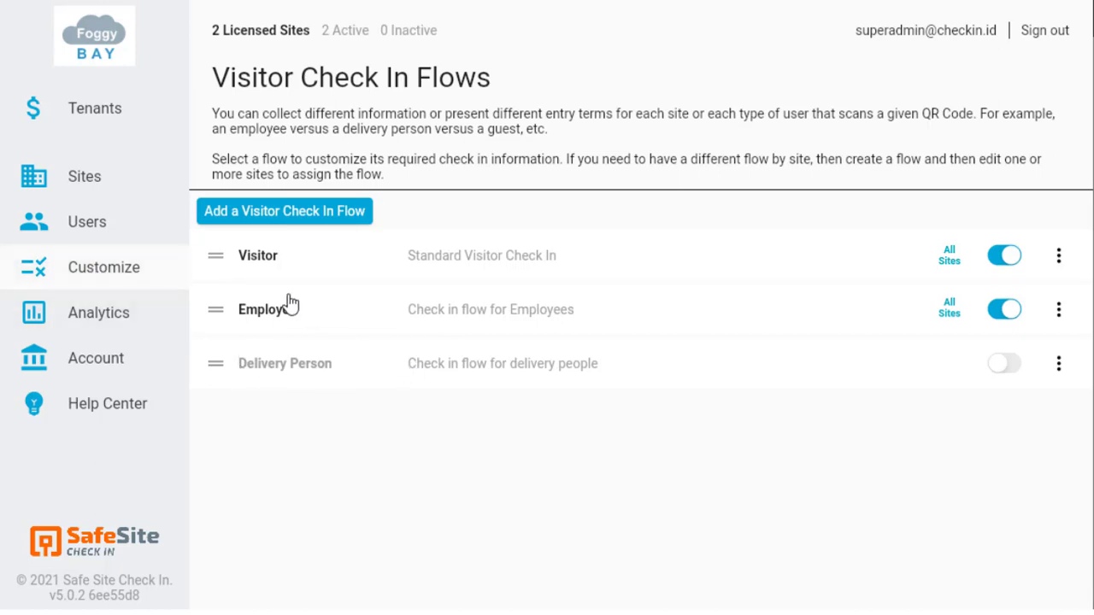
{"action": "left_click", "coordinate": [86, 178]}
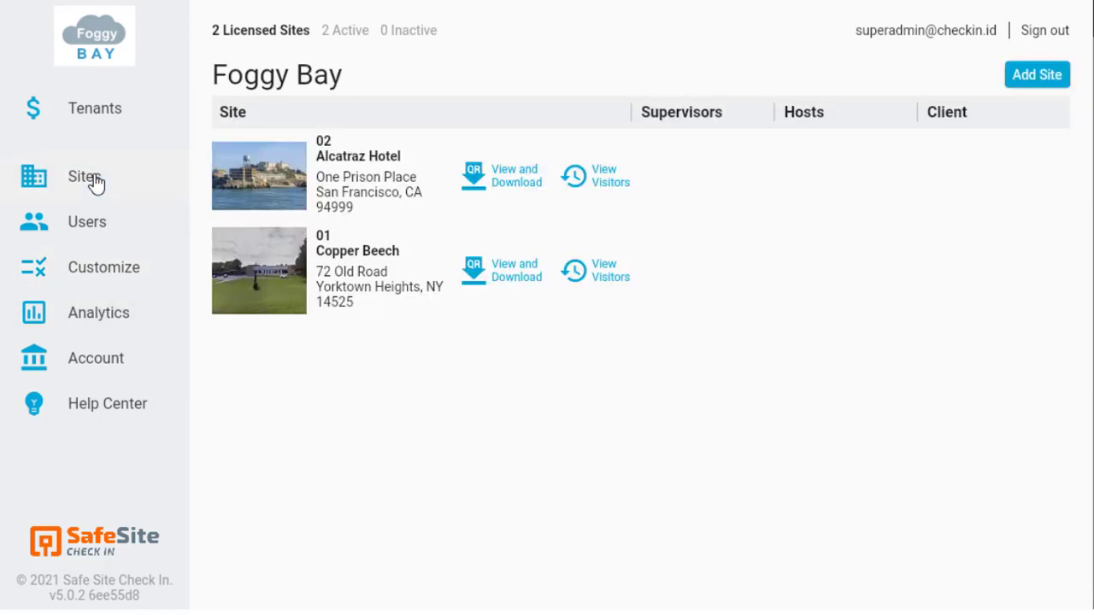
{"action": "left_click", "coordinate": [364, 271]}
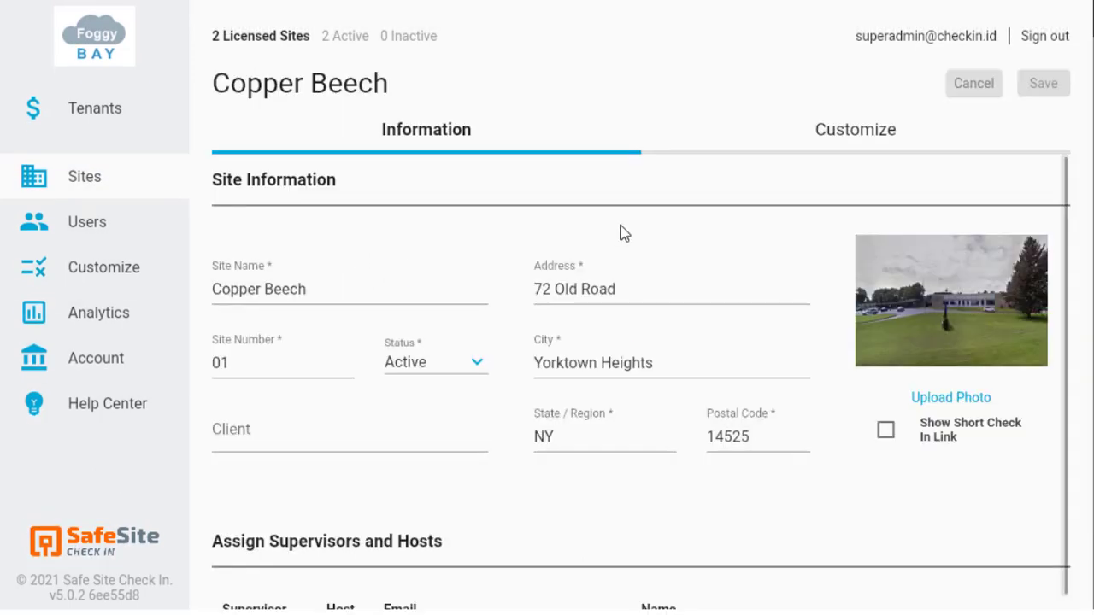
{"action": "left_click", "coordinate": [825, 142]}
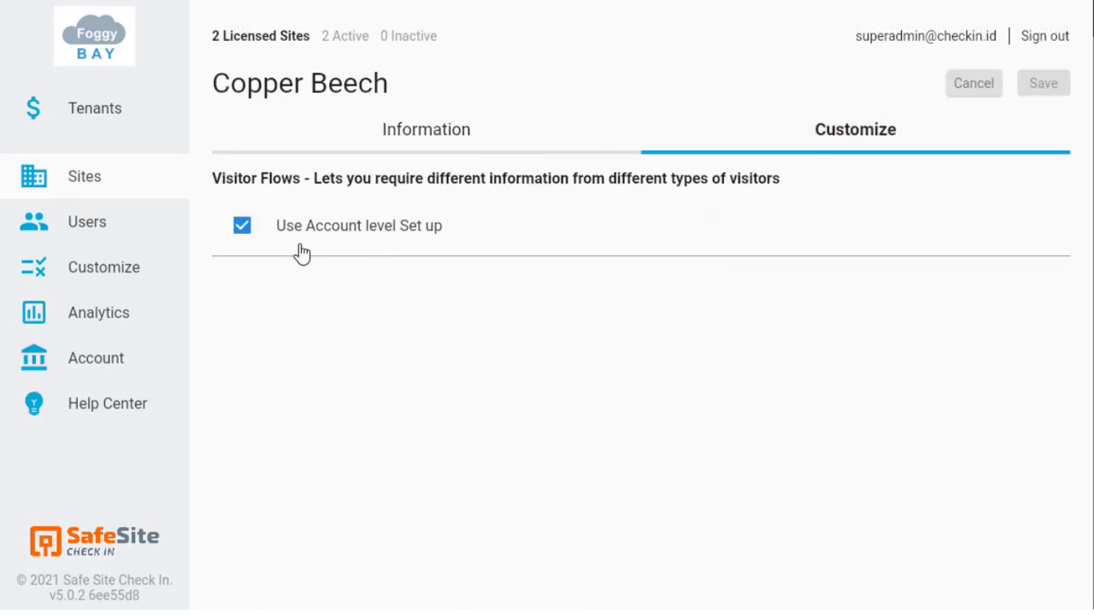
{"action": "left_click", "coordinate": [241, 229]}
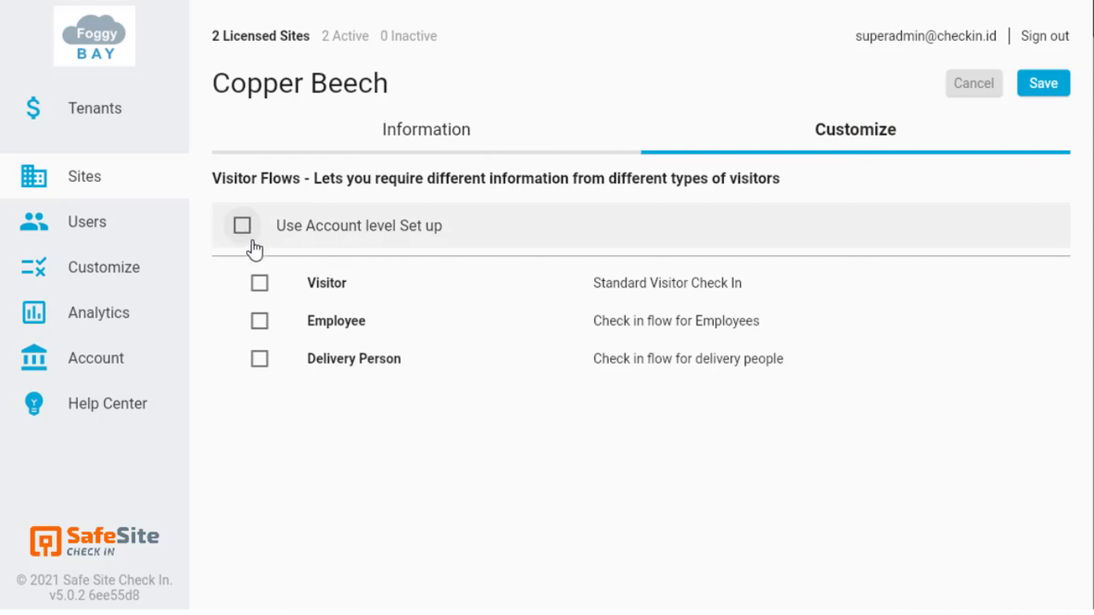
{"action": "left_click", "coordinate": [260, 283]}
{"action": "left_click", "coordinate": [260, 323]}
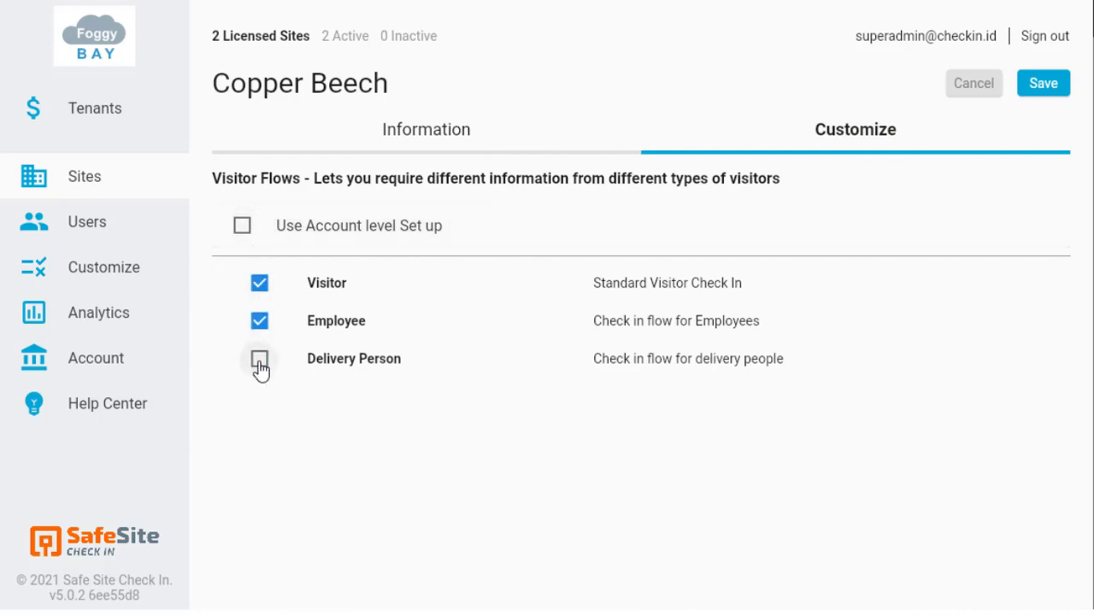
{"action": "left_click", "coordinate": [259, 362]}
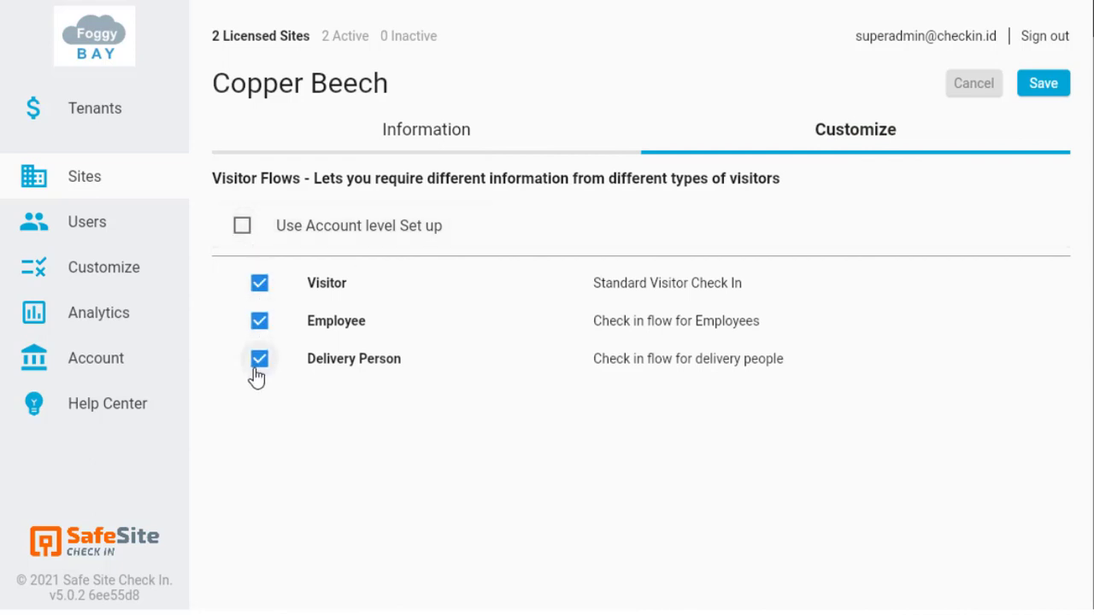
{"action": "left_click", "coordinate": [1038, 85]}
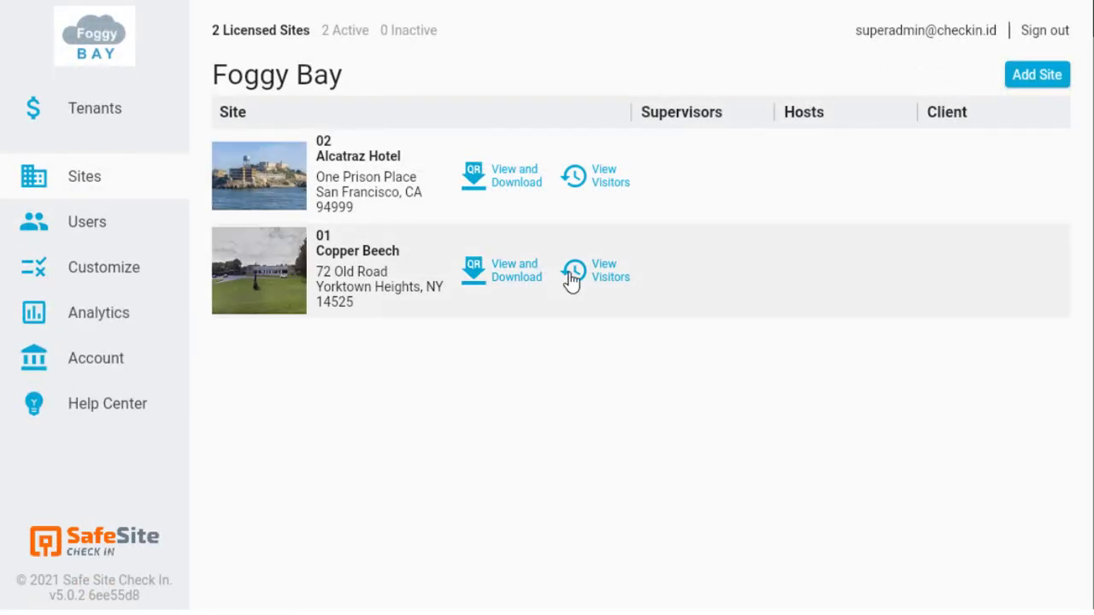
Step: Start a check-in at Copper Beech as a Delivery Person, agreeing to the Safe Site Privacy Policy
{"action": "left_click", "coordinate": [572, 281]}
{"action": "left_click", "coordinate": [942, 102]}
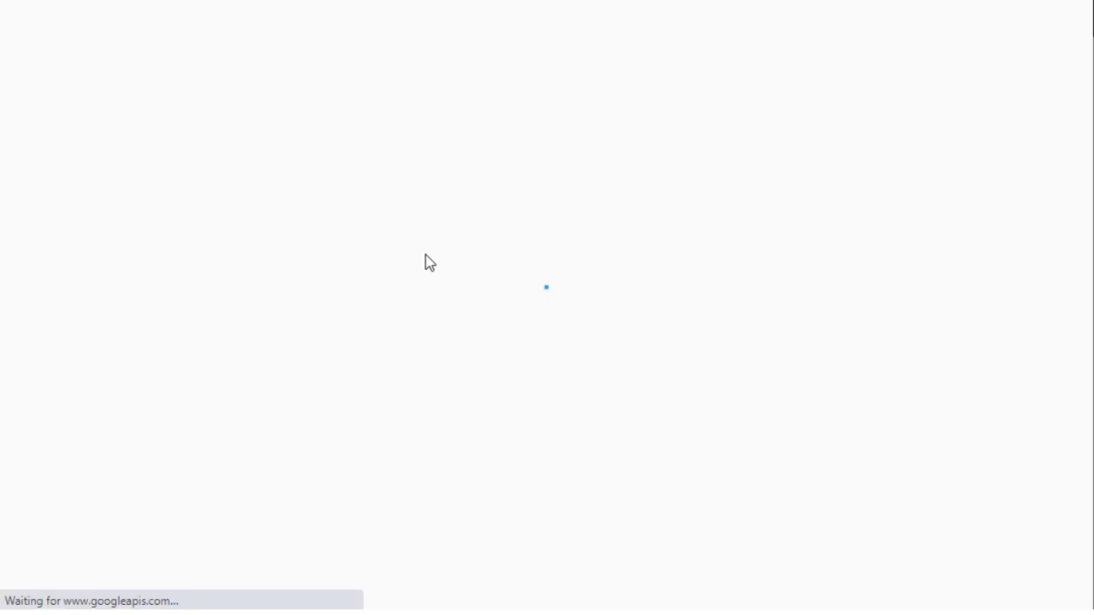
{"action": "left_click", "coordinate": [31, 326]}
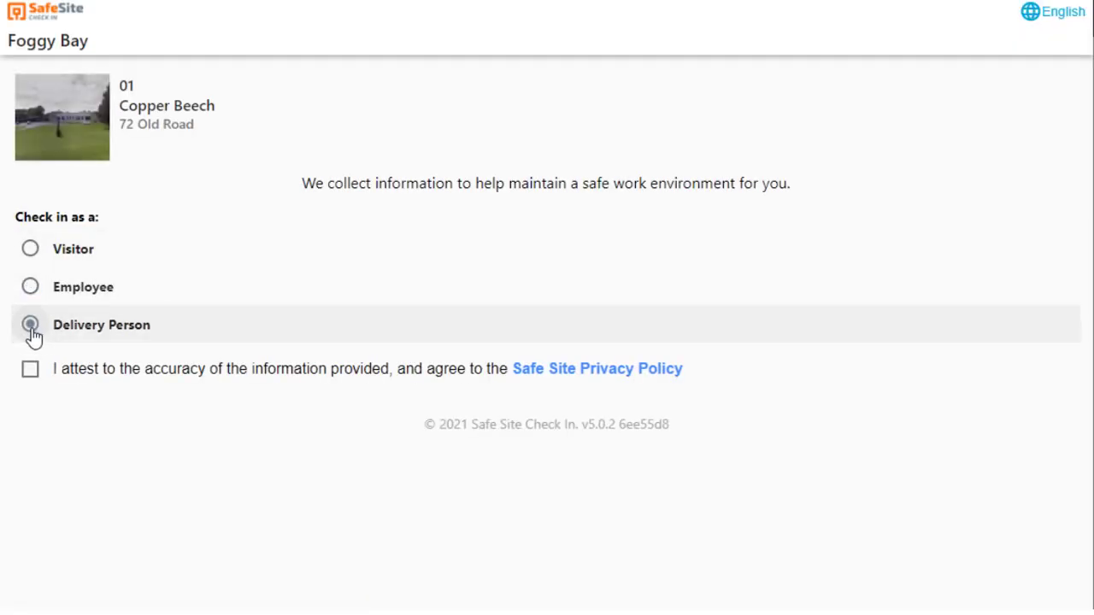
{"action": "left_click", "coordinate": [31, 369]}
{"action": "left_click", "coordinate": [154, 446]}
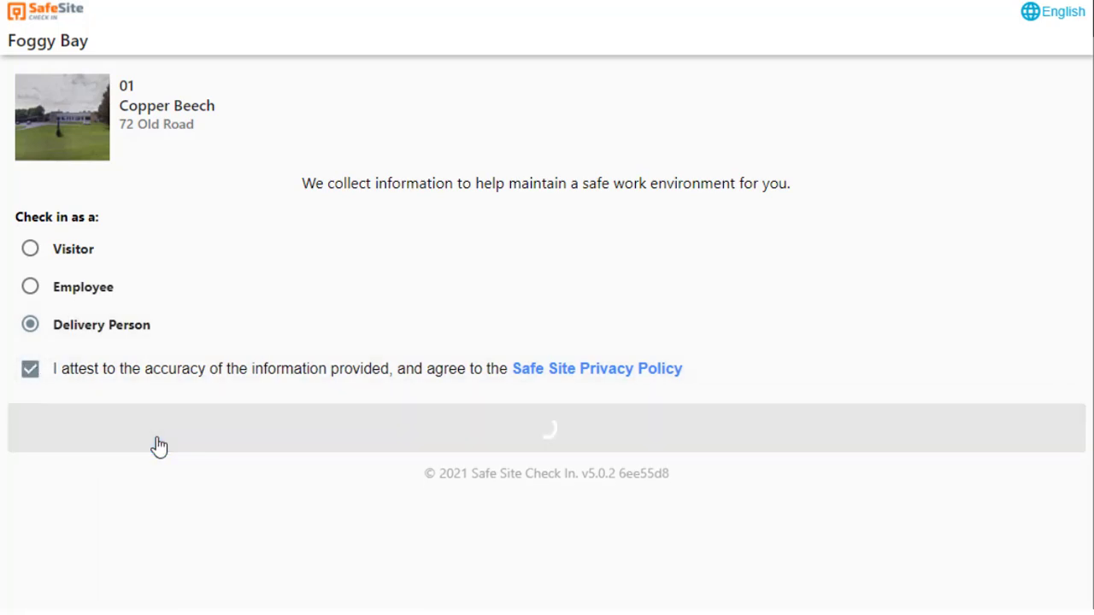
Step: Accept the prefilled contact info, answer No to every entry question and complete the delivery check-in
{"action": "left_click", "coordinate": [623, 418]}
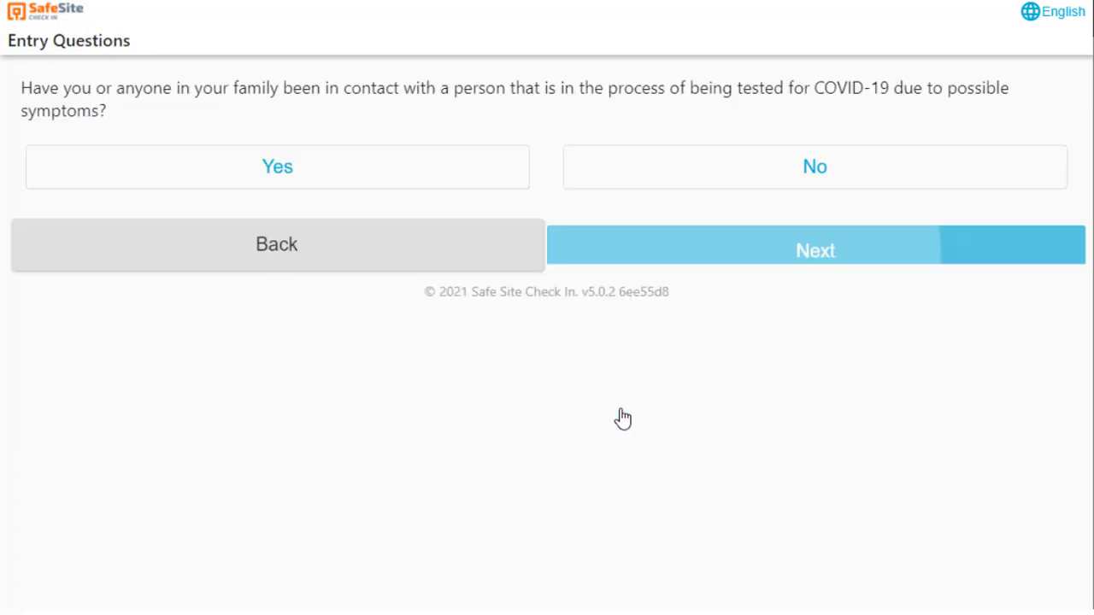
{"action": "left_click", "coordinate": [625, 175]}
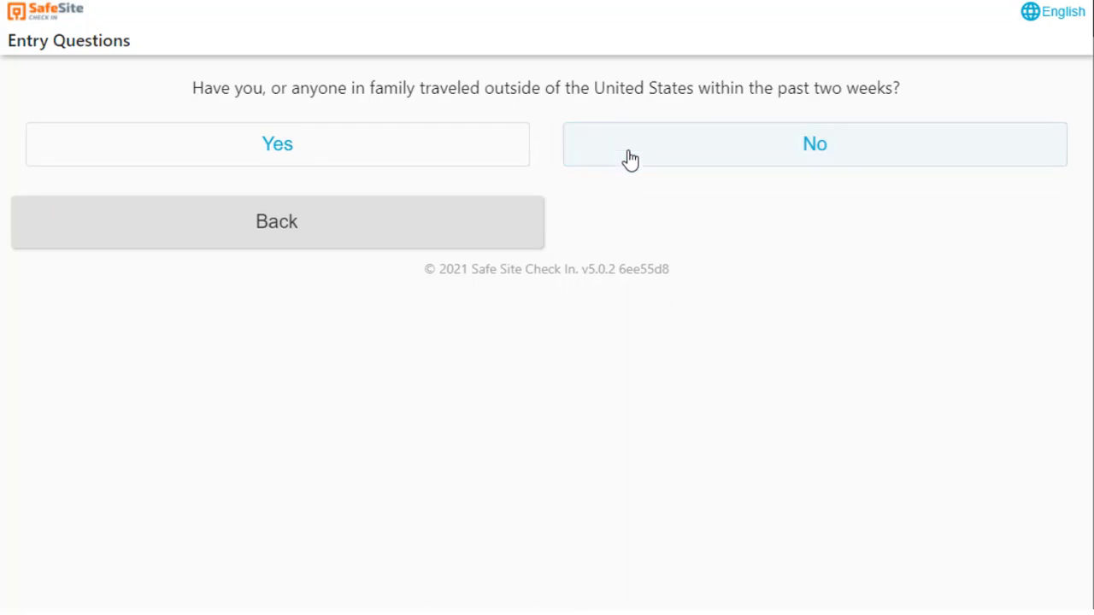
{"action": "left_click", "coordinate": [628, 156]}
{"action": "left_click", "coordinate": [630, 154]}
{"action": "left_click", "coordinate": [638, 163]}
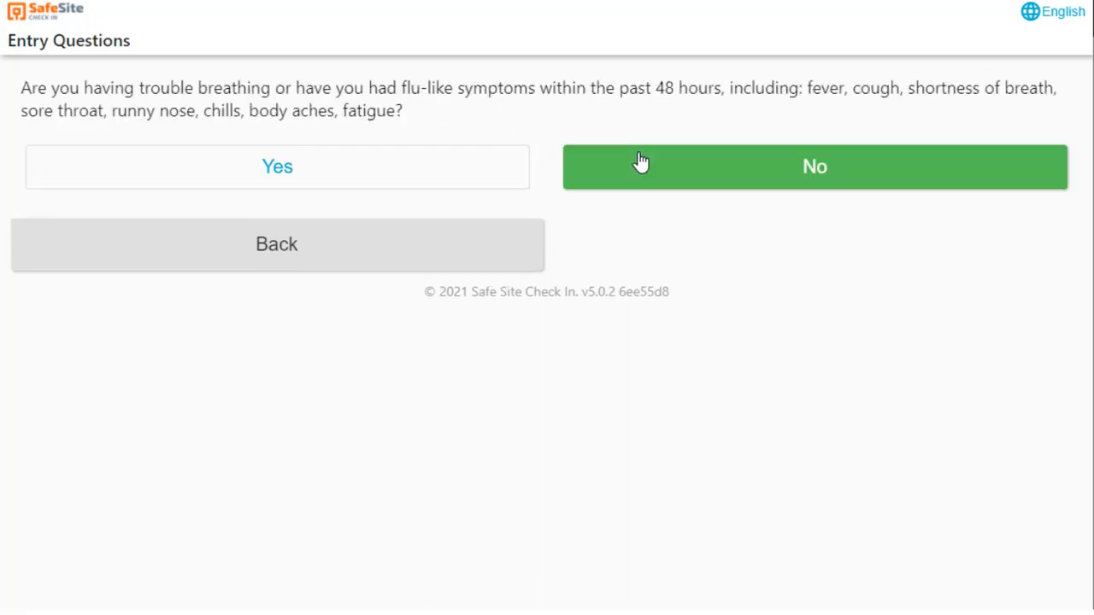
{"action": "left_click", "coordinate": [669, 250]}
{"action": "left_click", "coordinate": [625, 396]}
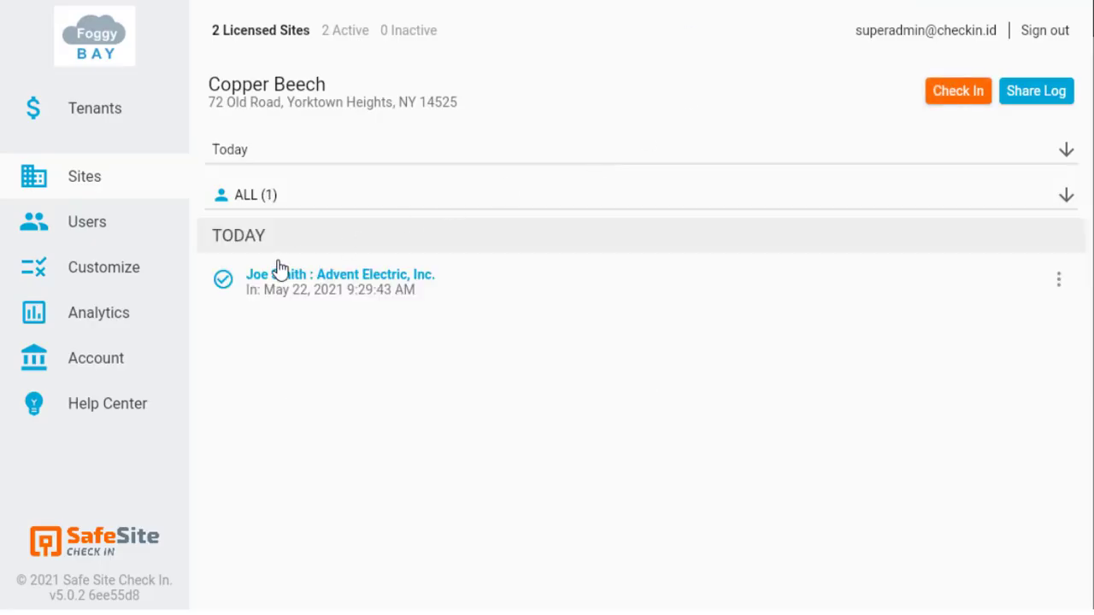
Step: Review the granted badge of today's delivery check-in in the Copper Beech visitor log, then close it
{"action": "left_click", "coordinate": [276, 286]}
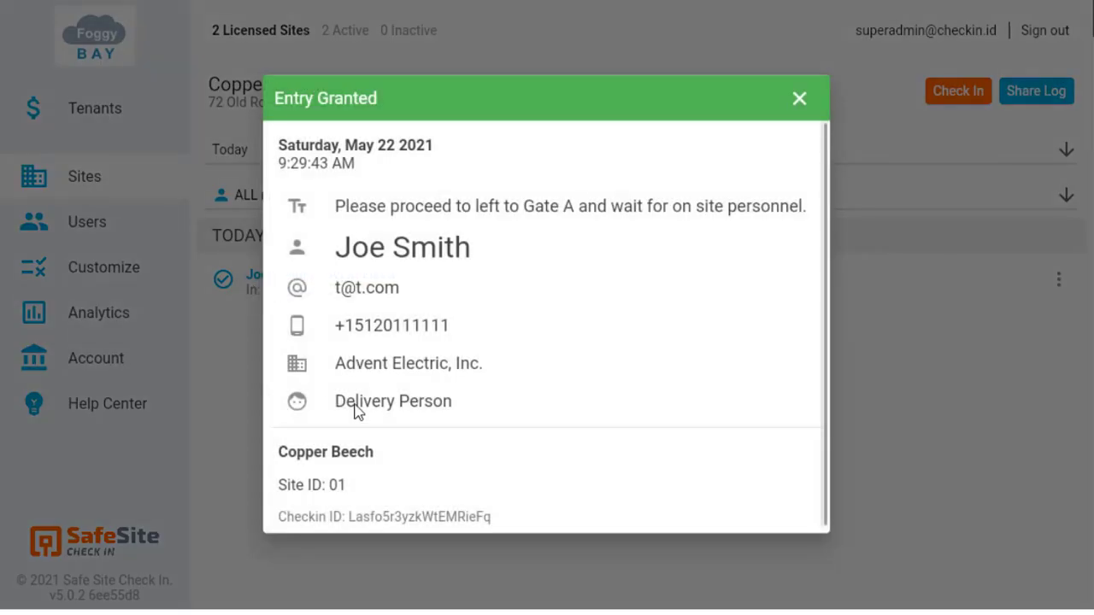
{"action": "left_click", "coordinate": [799, 98]}
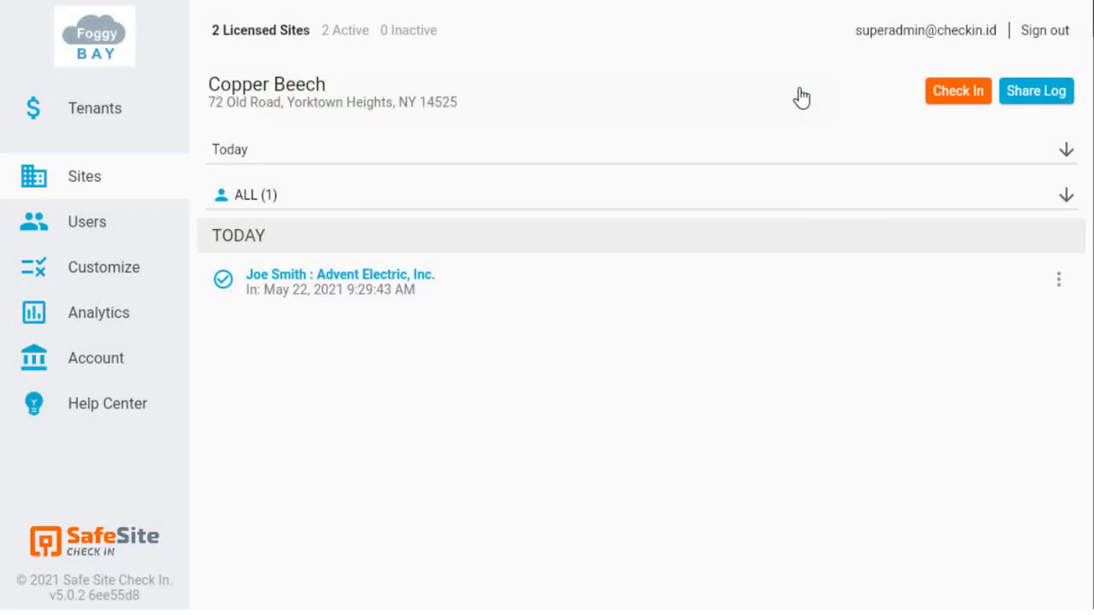
Step: Set the Visitor flow's Company field to Pick from a list, allowing visitors to enter their own item and only search for an item
{"action": "left_click", "coordinate": [103, 255]}
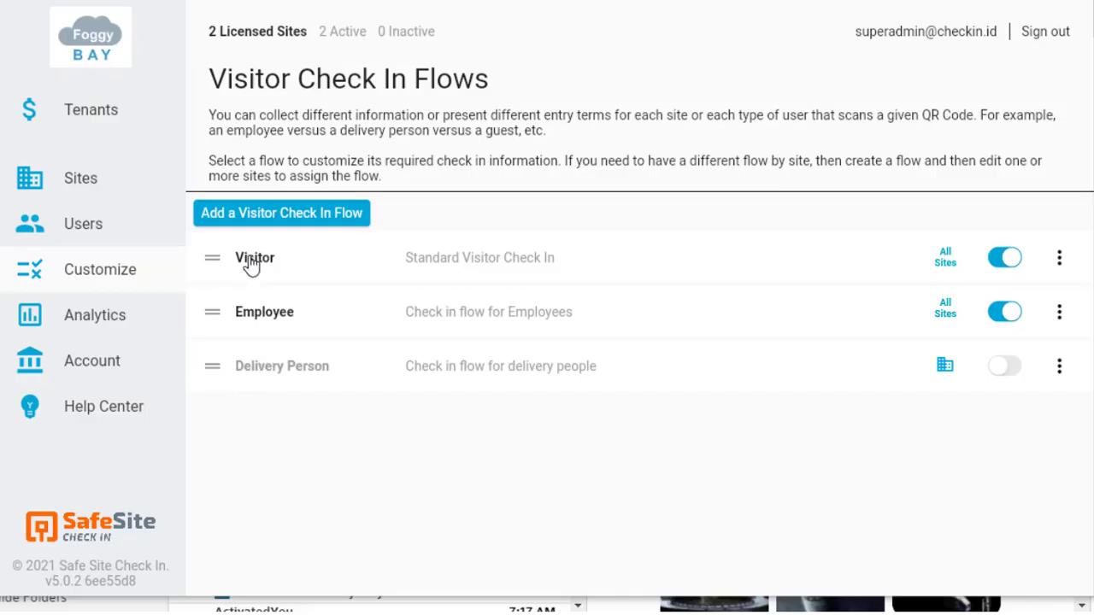
{"action": "left_click", "coordinate": [251, 261]}
{"action": "left_click", "coordinate": [379, 132]}
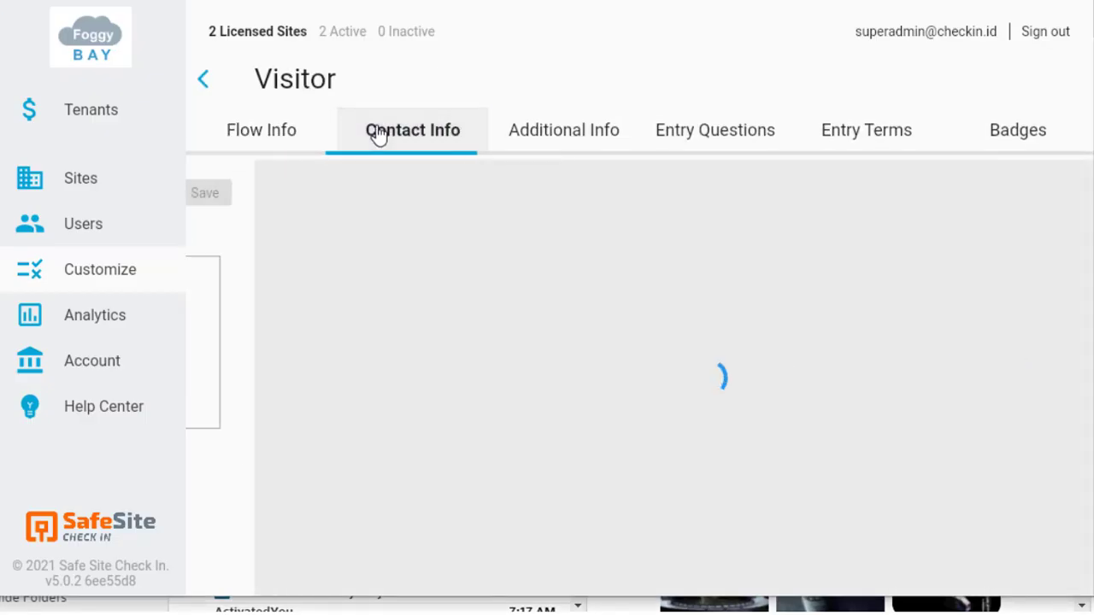
{"action": "left_click", "coordinate": [301, 359]}
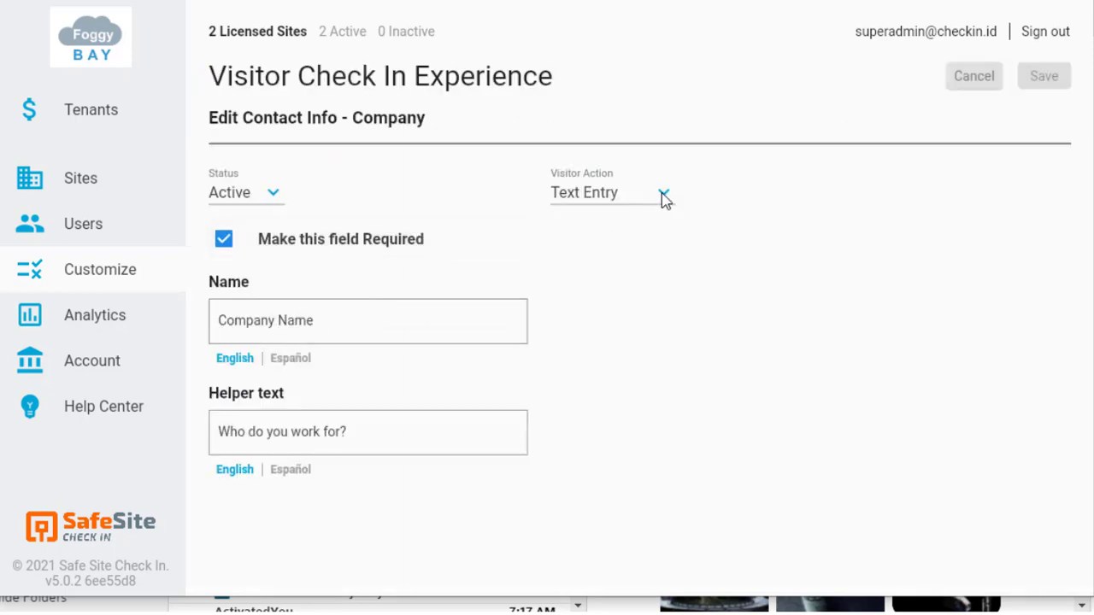
{"action": "left_click", "coordinate": [664, 195]}
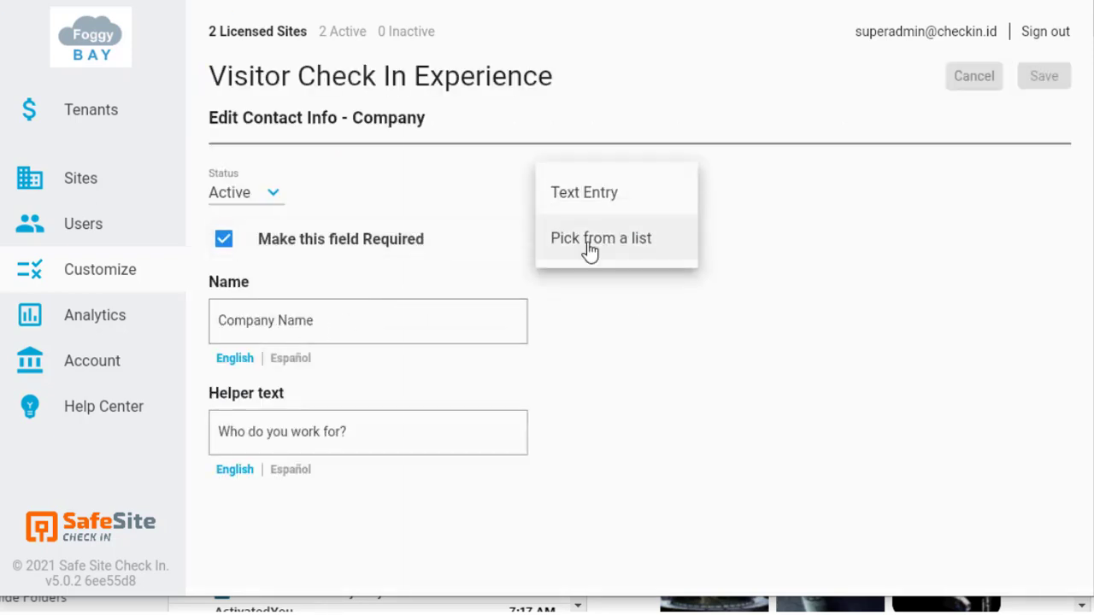
{"action": "left_click", "coordinate": [589, 242]}
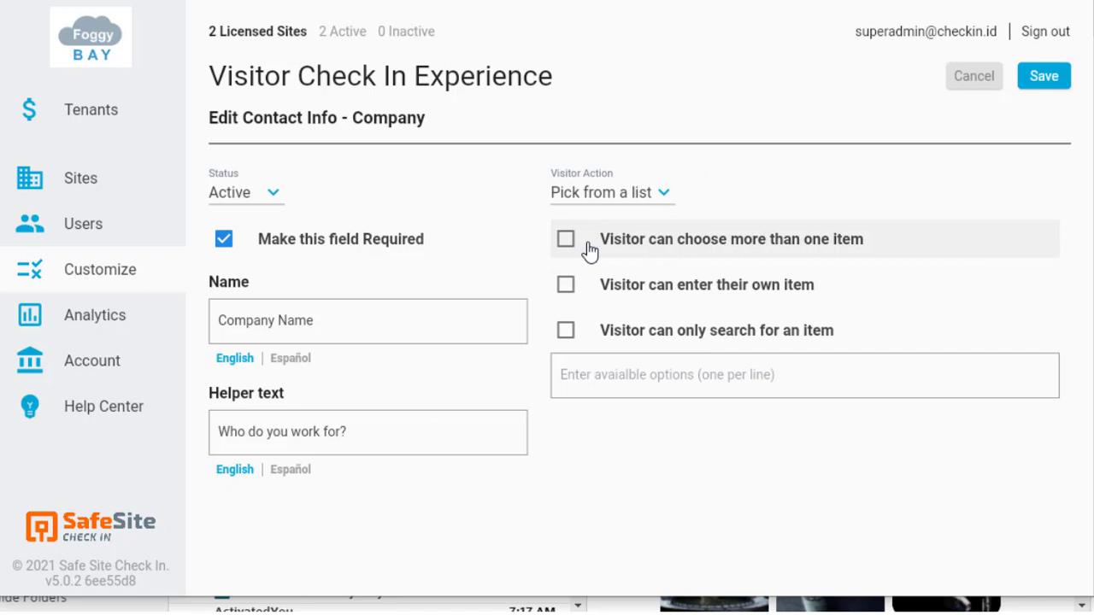
{"action": "left_click", "coordinate": [566, 287]}
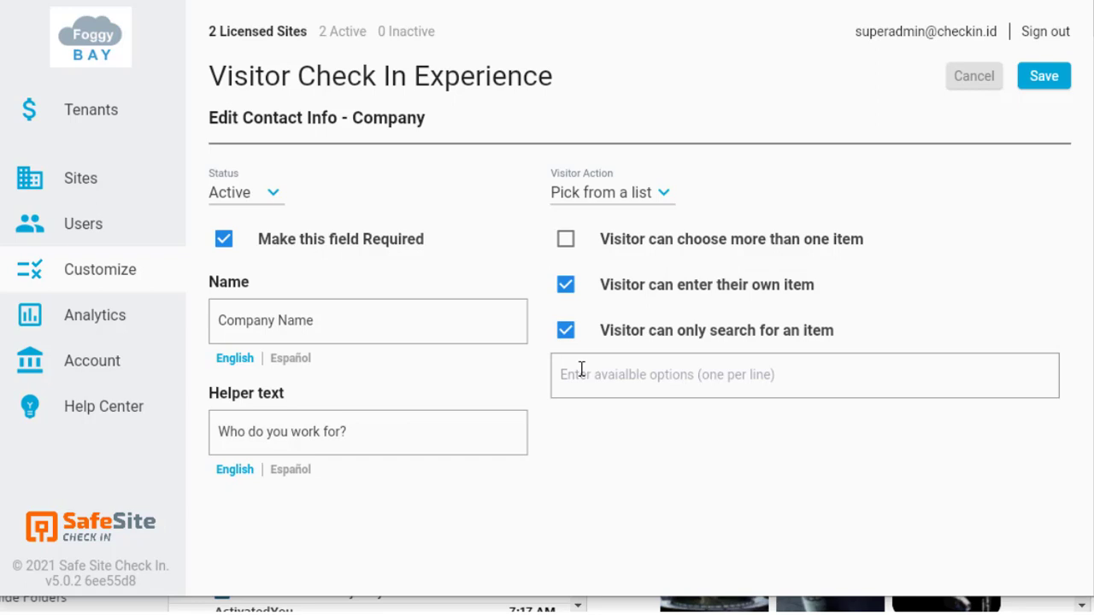
Step: Enter the Company field's options, one per line, from Foggy Bay, ABC Electric, EZ Tiles and Frantic Framing through Delivery and Inspection, and save
{"action": "left_click", "coordinate": [582, 372]}
{"action": "type", "text": "Foggy Bay ABC Electric EZ Tiles Frantic Framing Greeen Comet Plumbing Harry's HVAC Joe's Concrete Pedro Portables Real Rentals Sure Asphalt Tops Fire and Secuirty Ultra Pool and Spa Delivery Inspection"}
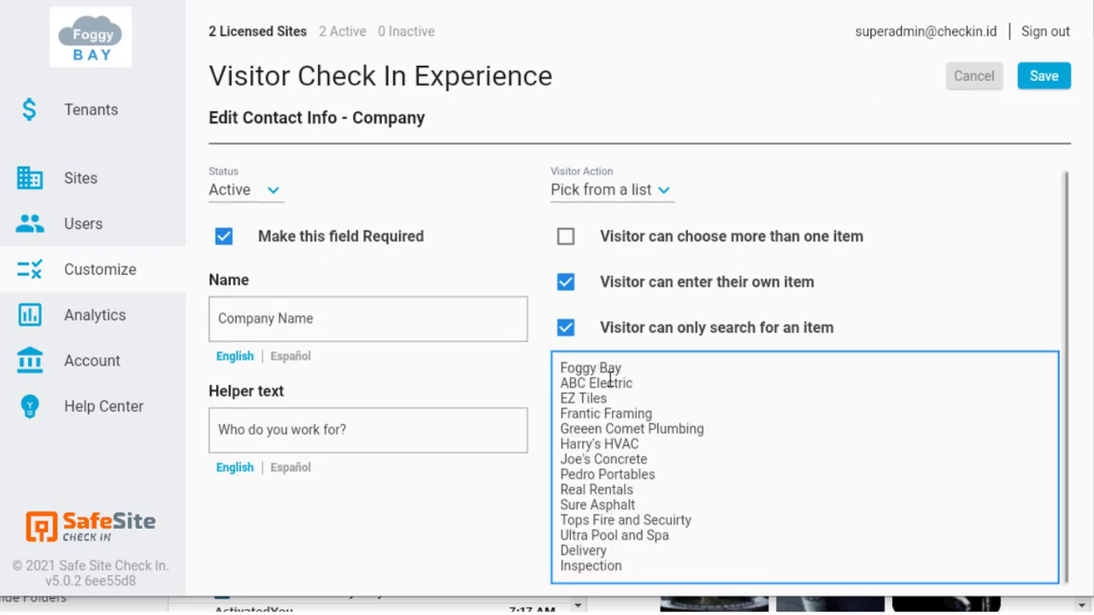
{"action": "left_click", "coordinate": [1041, 76]}
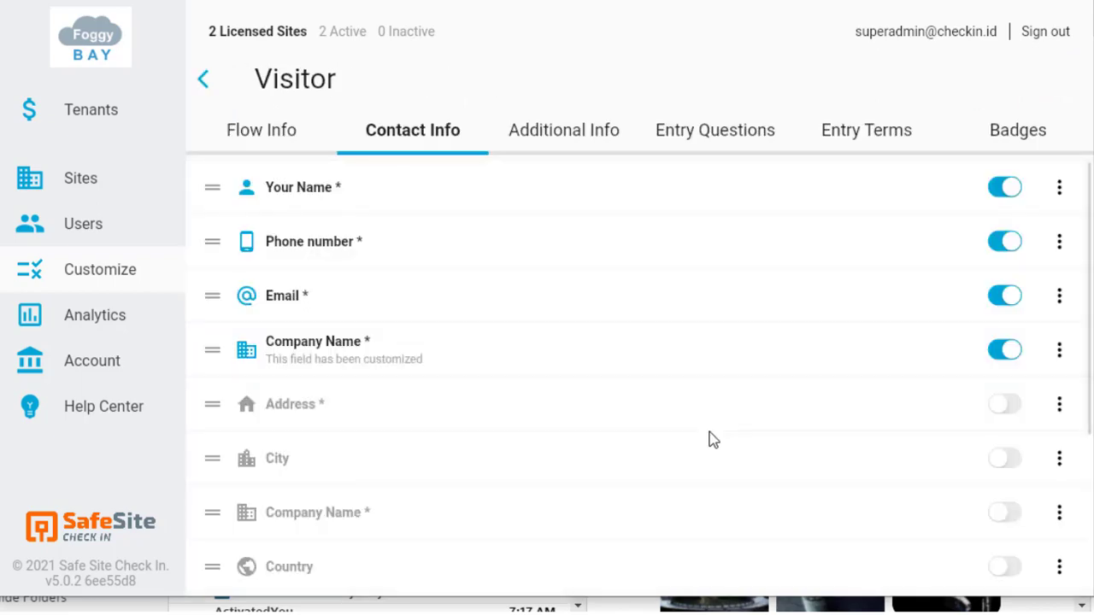
Step: Start a check-in at Alcatraz Hotel as a Visitor, agreeing to the Safe Site Privacy Policy
{"action": "left_click", "coordinate": [80, 179]}
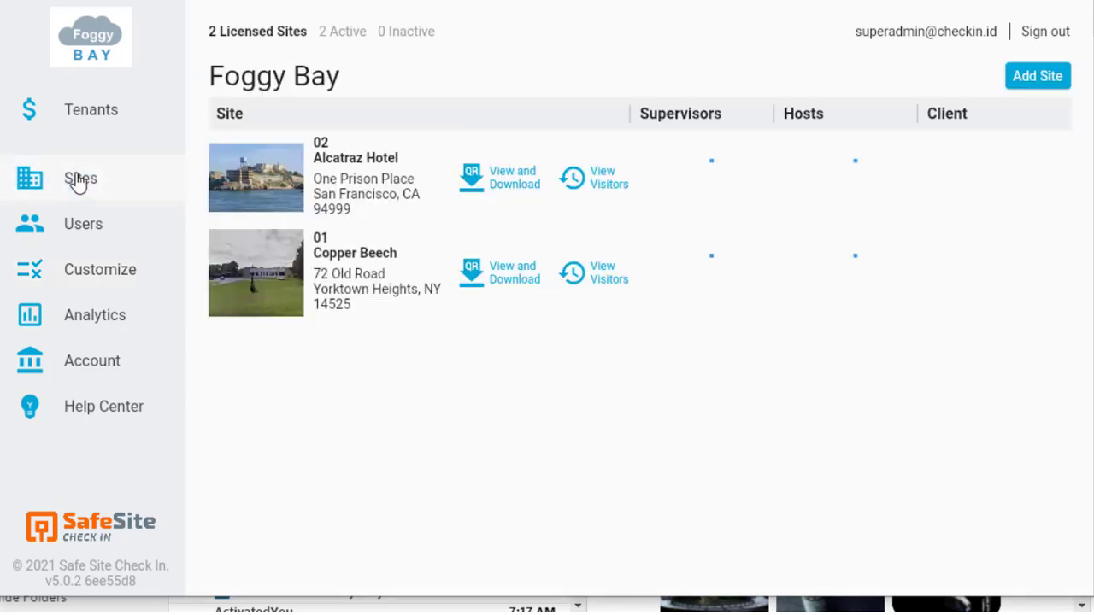
{"action": "left_click", "coordinate": [594, 177]}
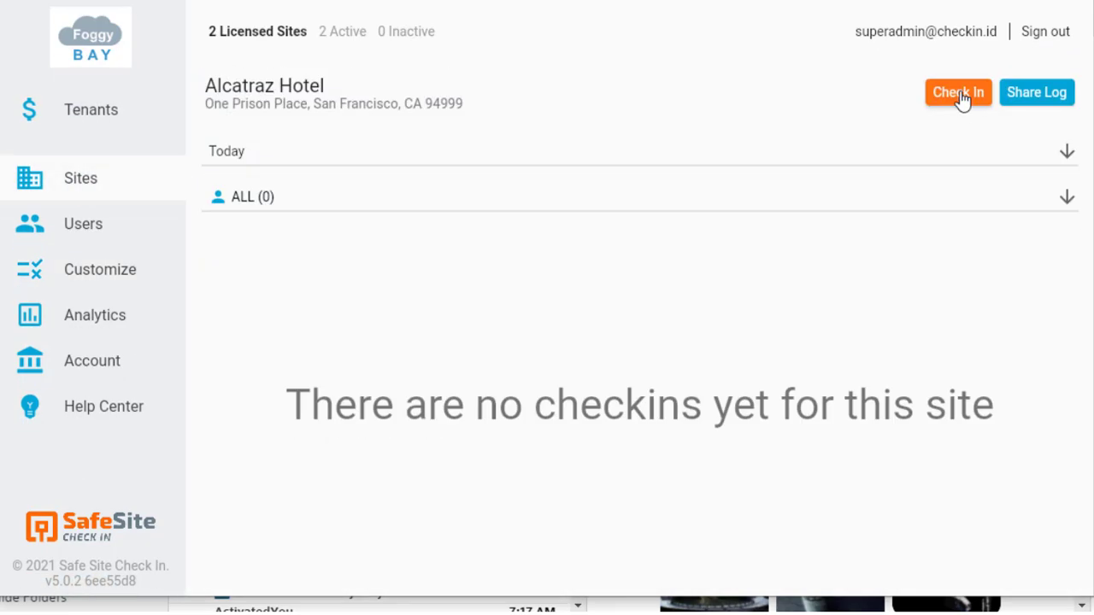
{"action": "left_click", "coordinate": [962, 100]}
{"action": "left_click", "coordinate": [26, 251]}
{"action": "left_click", "coordinate": [29, 342]}
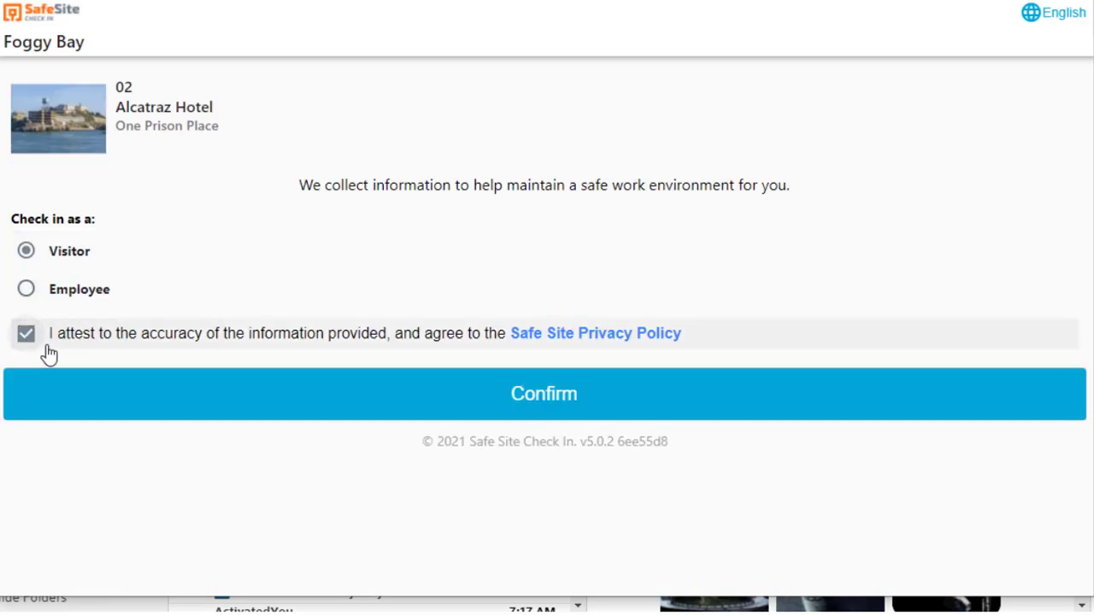
{"action": "left_click", "coordinate": [212, 404]}
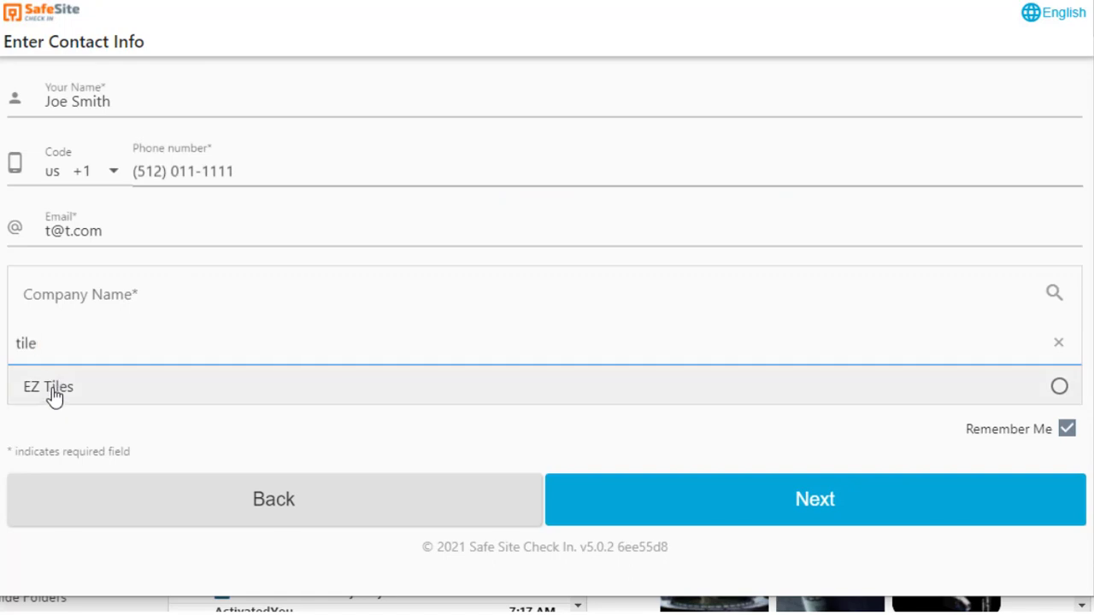
Step: Try EZ Tiles as the company, replace it with the custom entry "NY Pizza" and submit the contact info
{"action": "left_click", "coordinate": [53, 390]}
{"action": "left_click", "coordinate": [166, 339]}
{"action": "type", "text": "NY "}
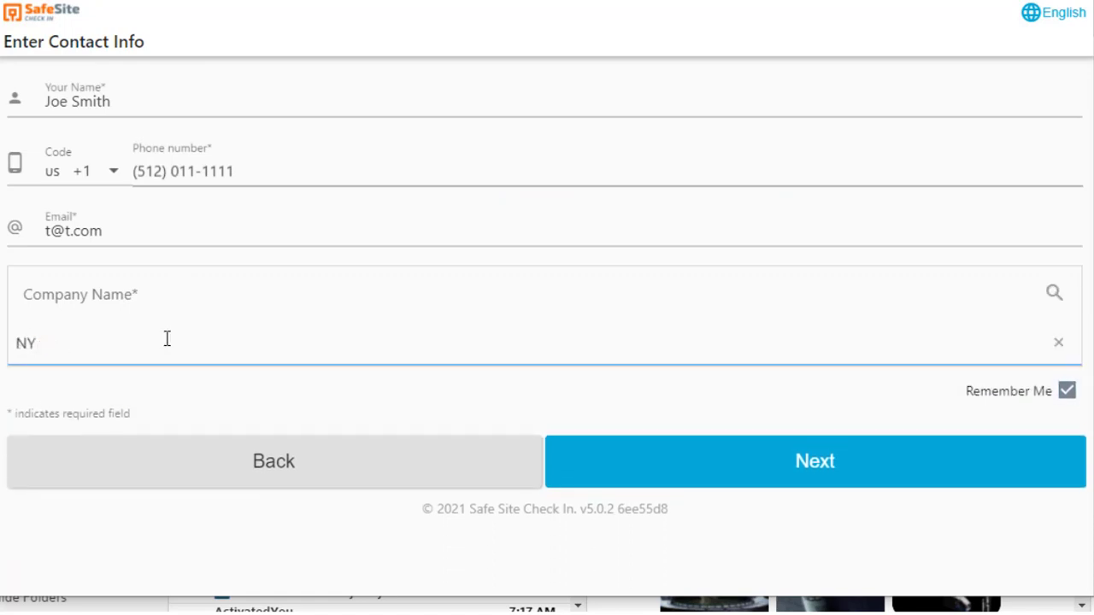
{"action": "type", "text": "Pizza"}
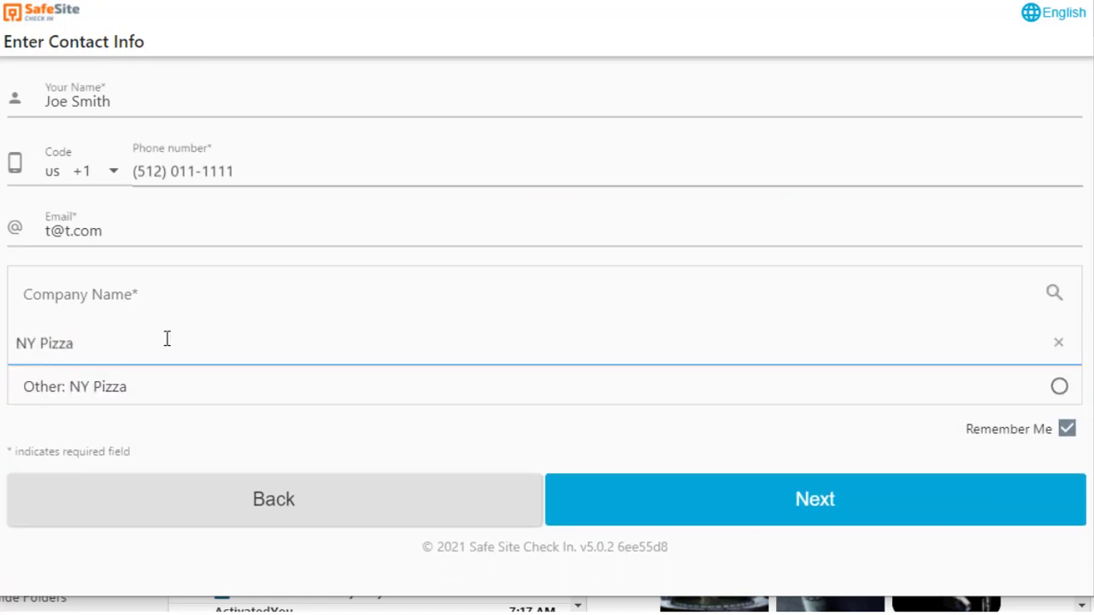
{"action": "left_click", "coordinate": [1058, 388]}
{"action": "left_click", "coordinate": [792, 439]}
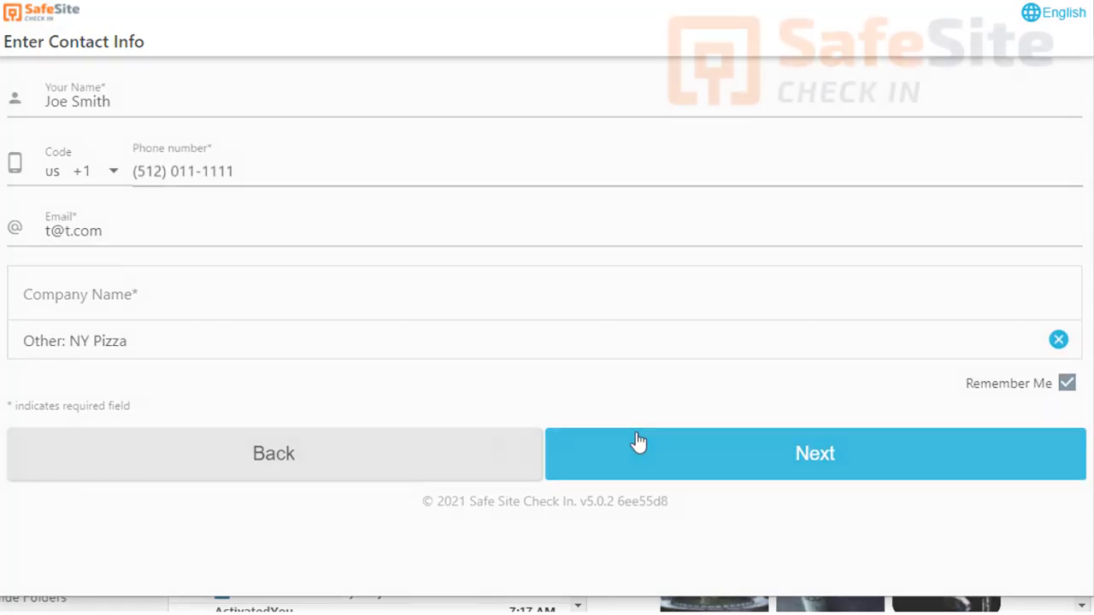